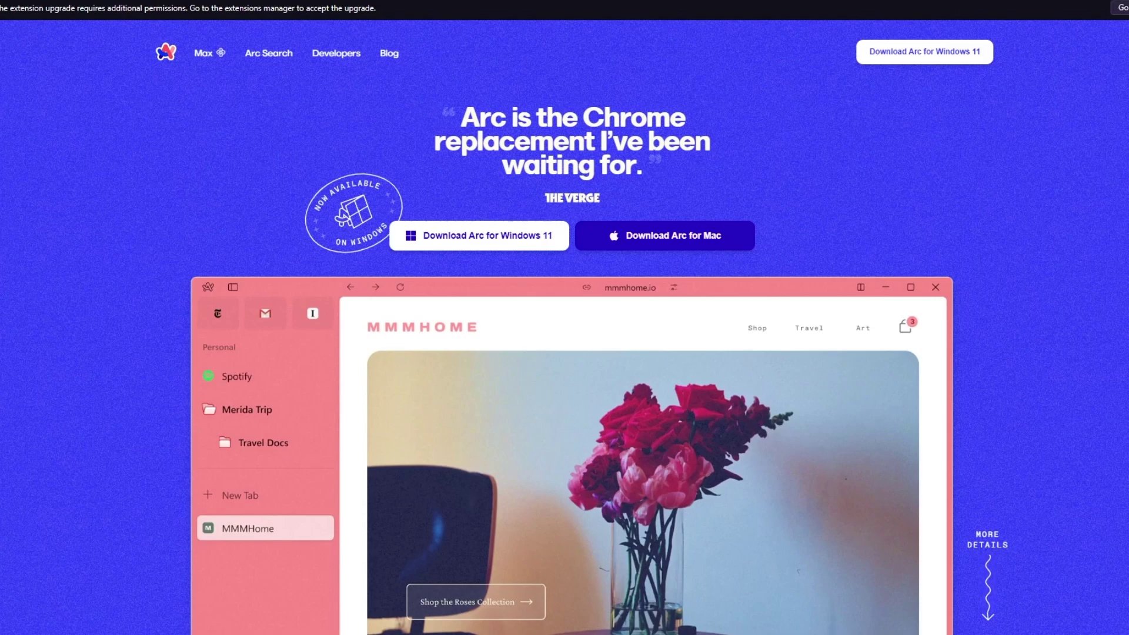
# Check the recent downloads list, then dismiss it to return to the arc.net homepage
pyautogui.click(1110, 12)
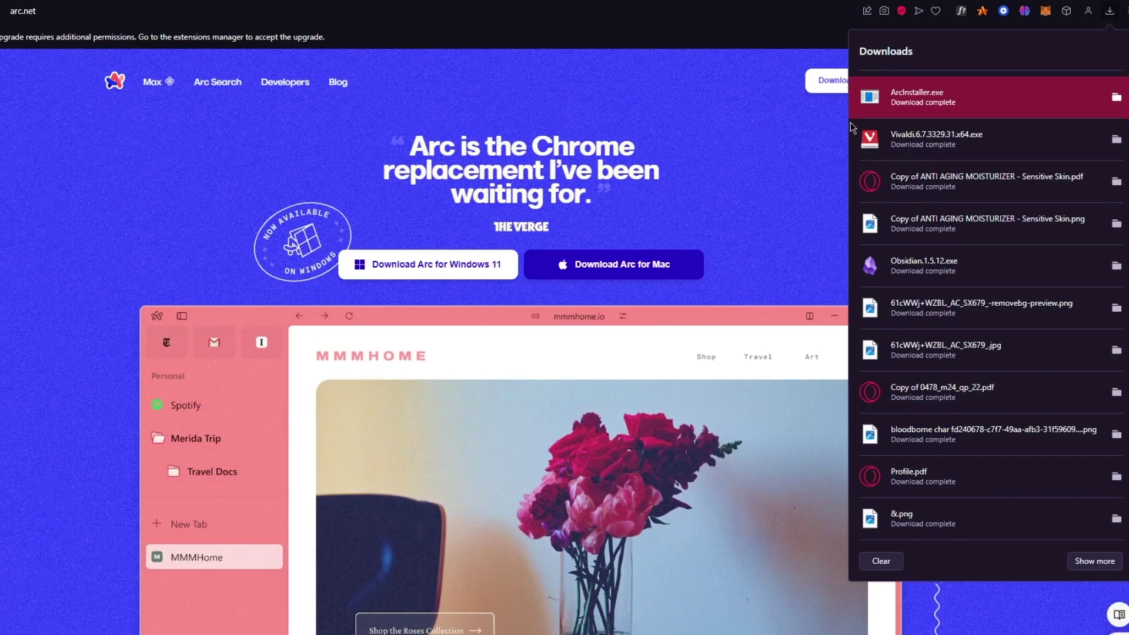
pyautogui.click(769, 129)
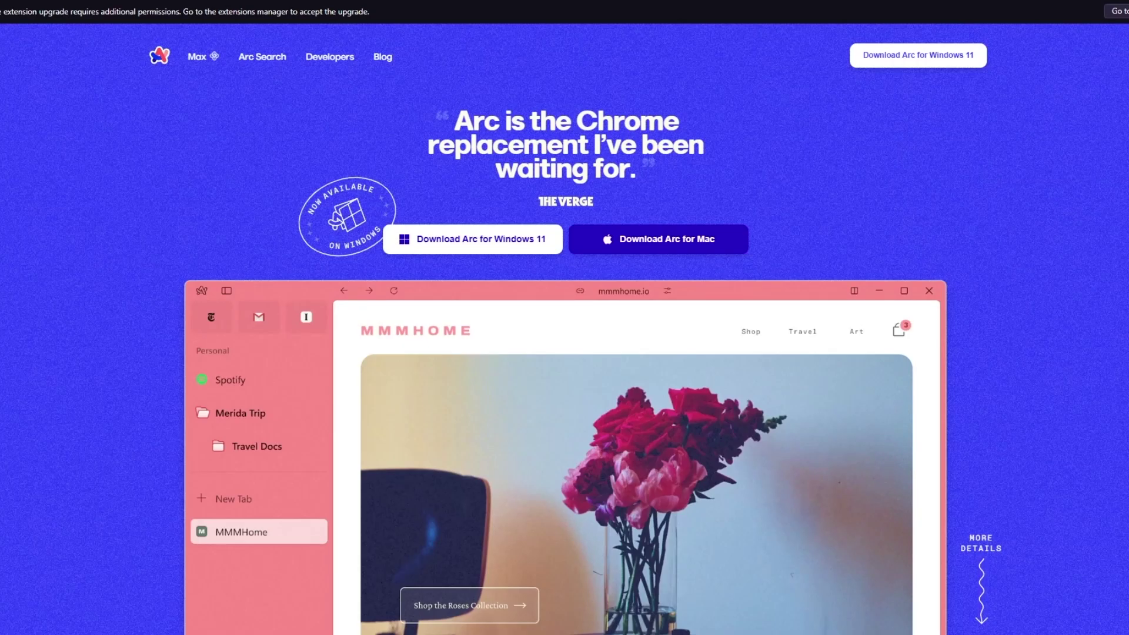
# Run ArcInstaller.exe past the security warning, then bring the arc.net page back in front
pyautogui.click(1077, 75)
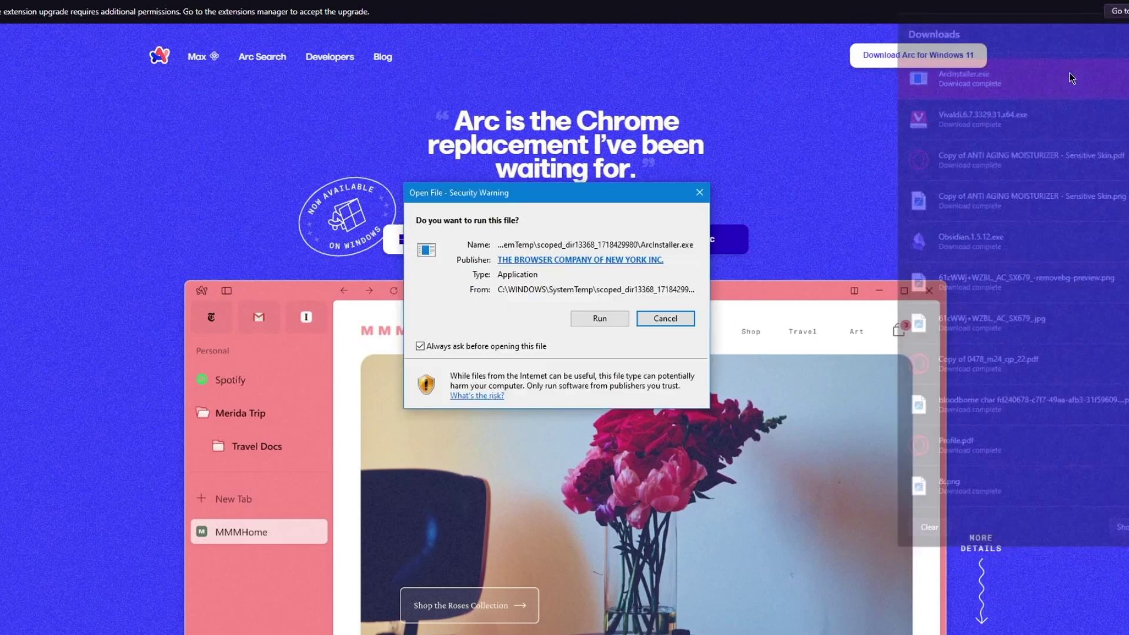
pyautogui.click(597, 318)
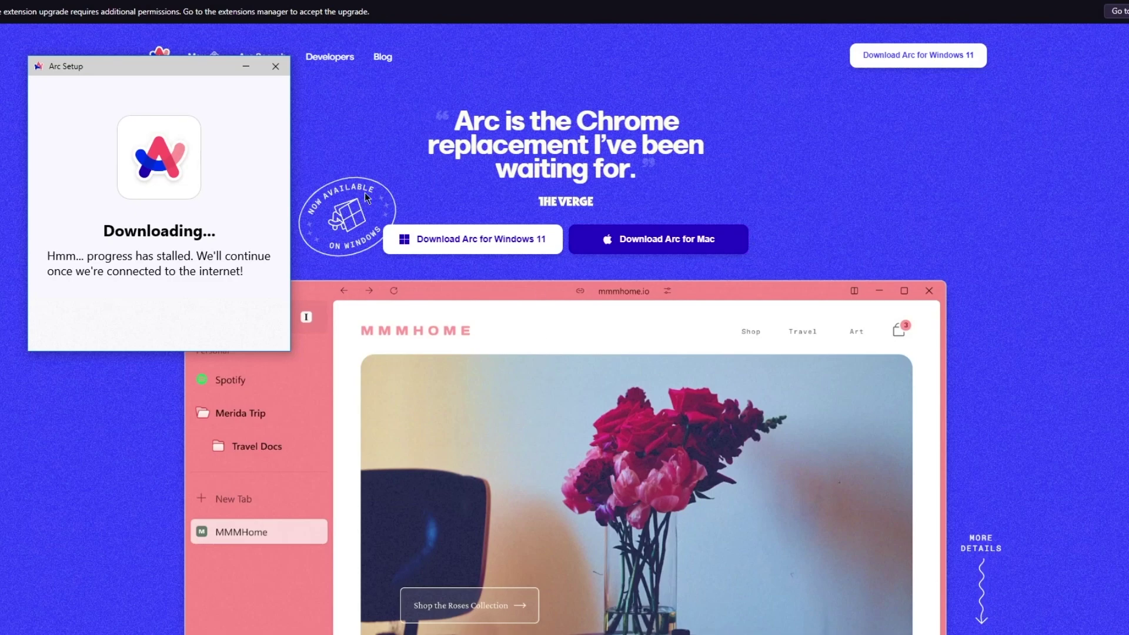
pyautogui.click(821, 226)
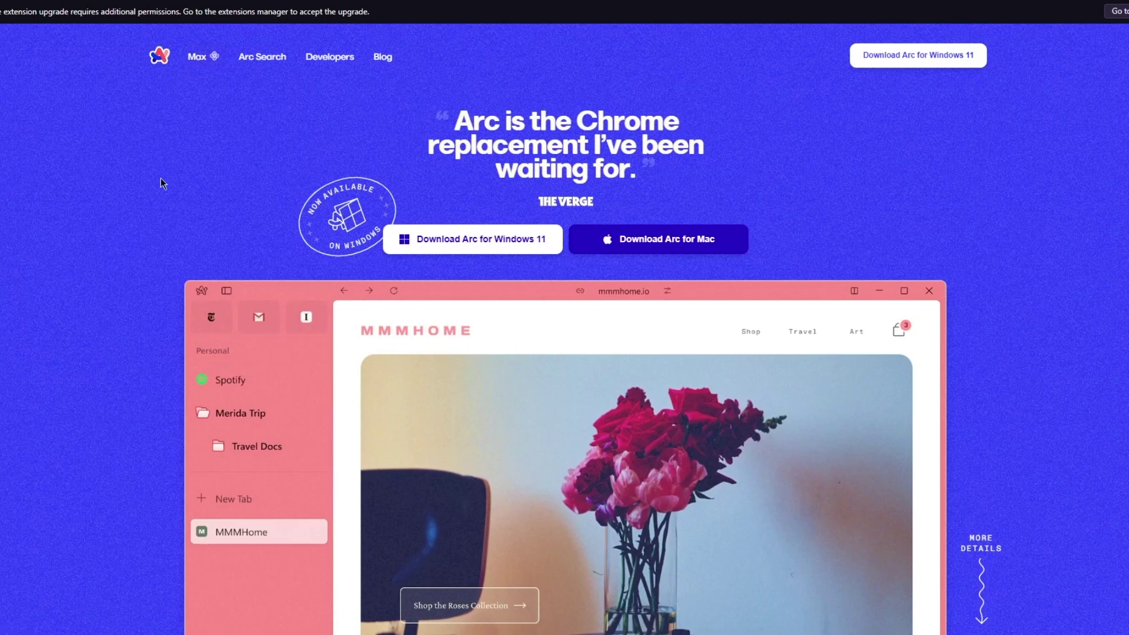
# Scroll arc.net down to the Arc preview showing the MMMHome page and tab sidebar
pyautogui.scroll(-3, 163, 184)
pyautogui.scroll(1, 163, 184)
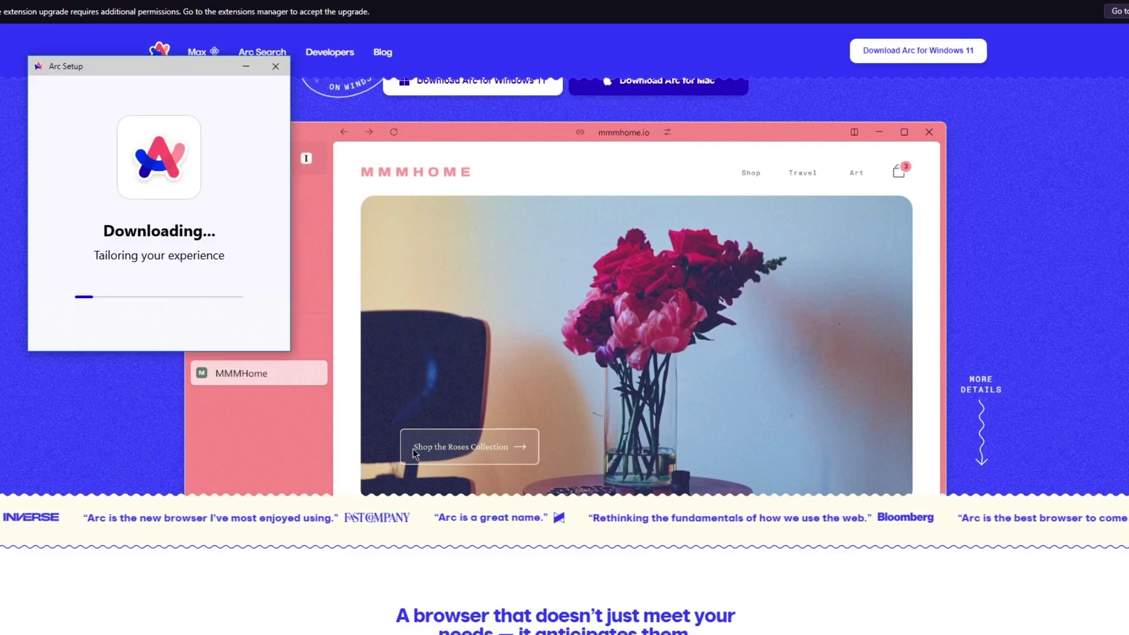
pyautogui.click(196, 585)
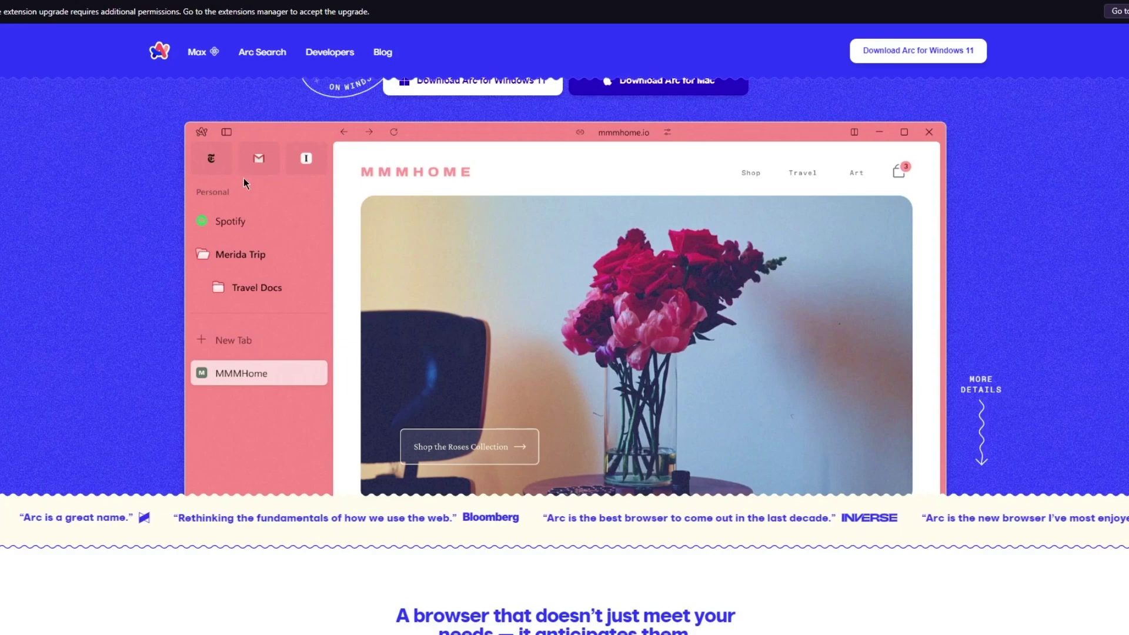
pyautogui.scroll(-2, 209, 162)
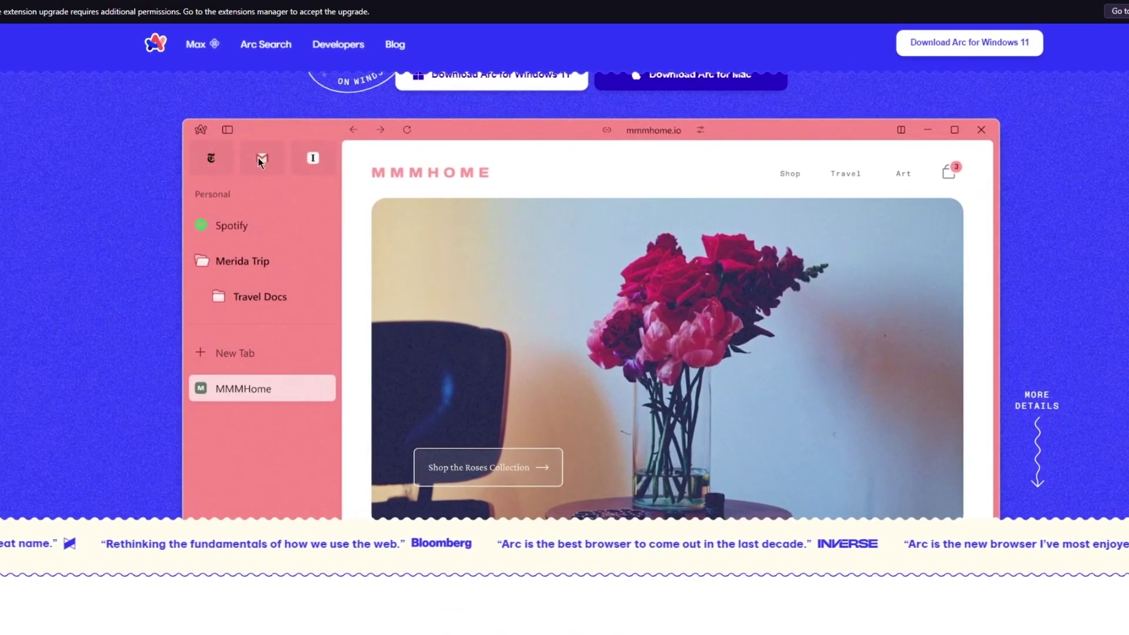
pyautogui.scroll(-2, 312, 153)
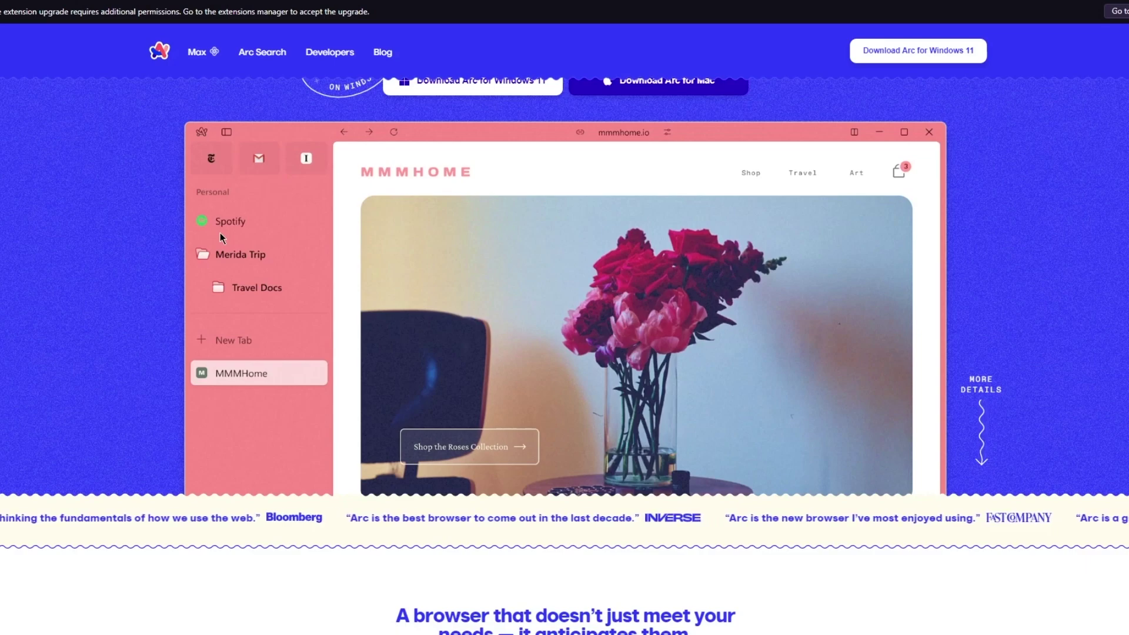
pyautogui.scroll(-2, 220, 238)
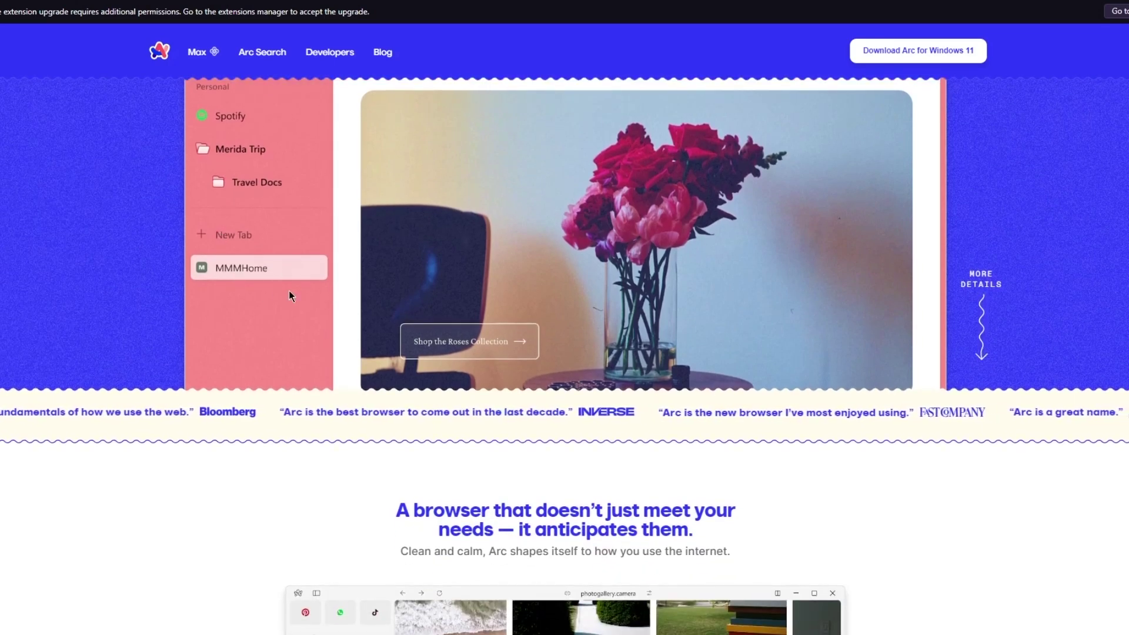
pyautogui.scroll(2, 288, 290)
pyautogui.scroll(-4, 265, 345)
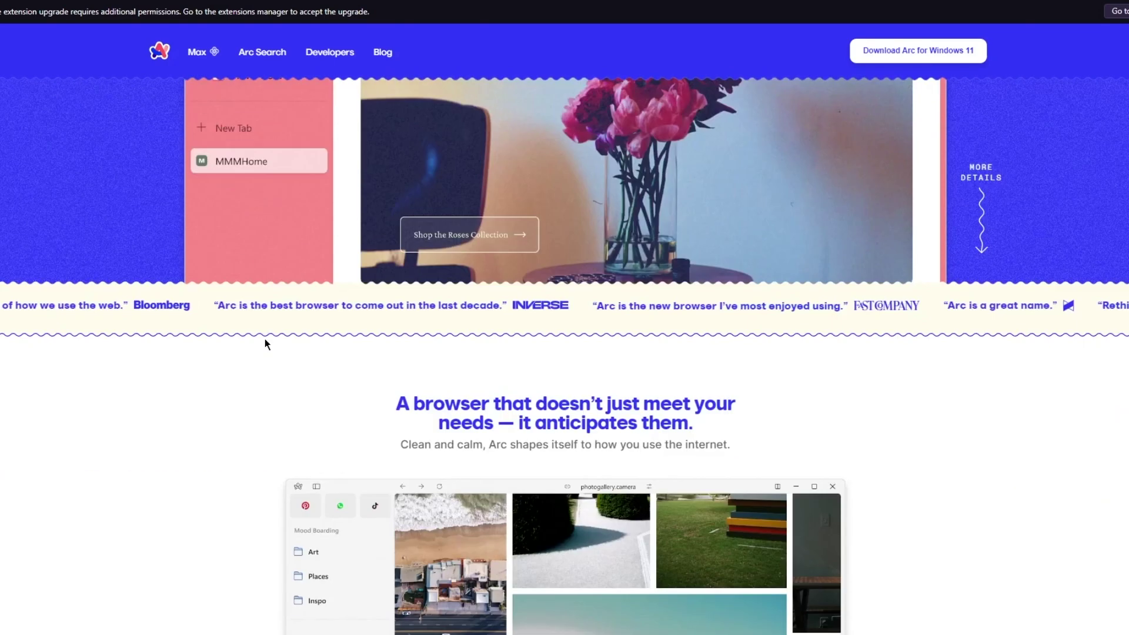
pyautogui.scroll(-5, 265, 344)
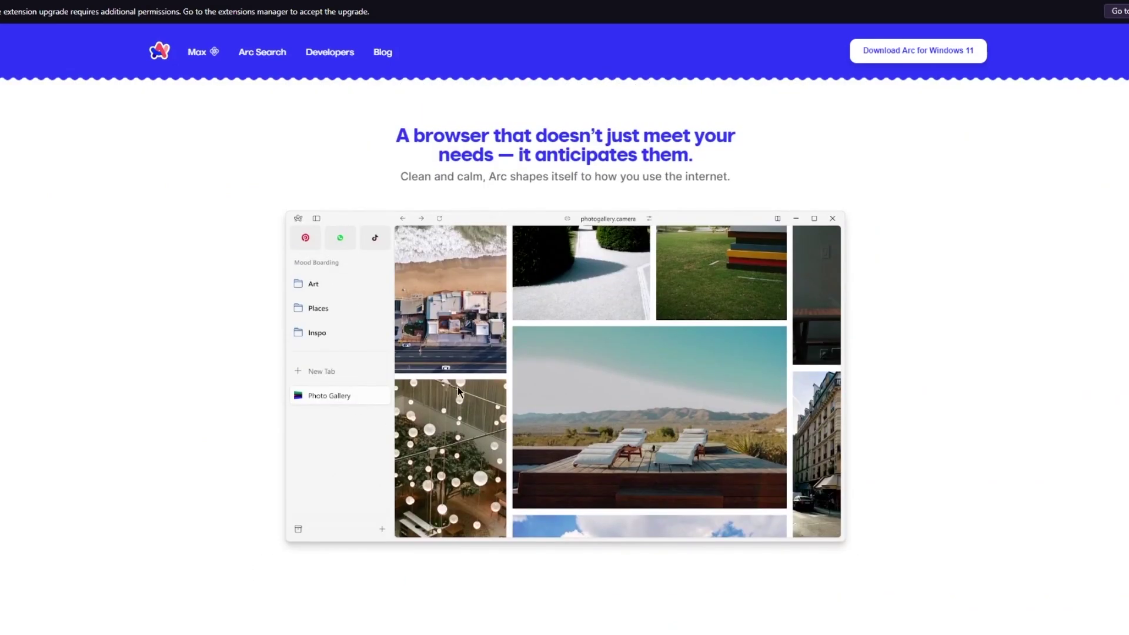
pyautogui.scroll(5, 617, 241)
pyautogui.scroll(-5, 672, 232)
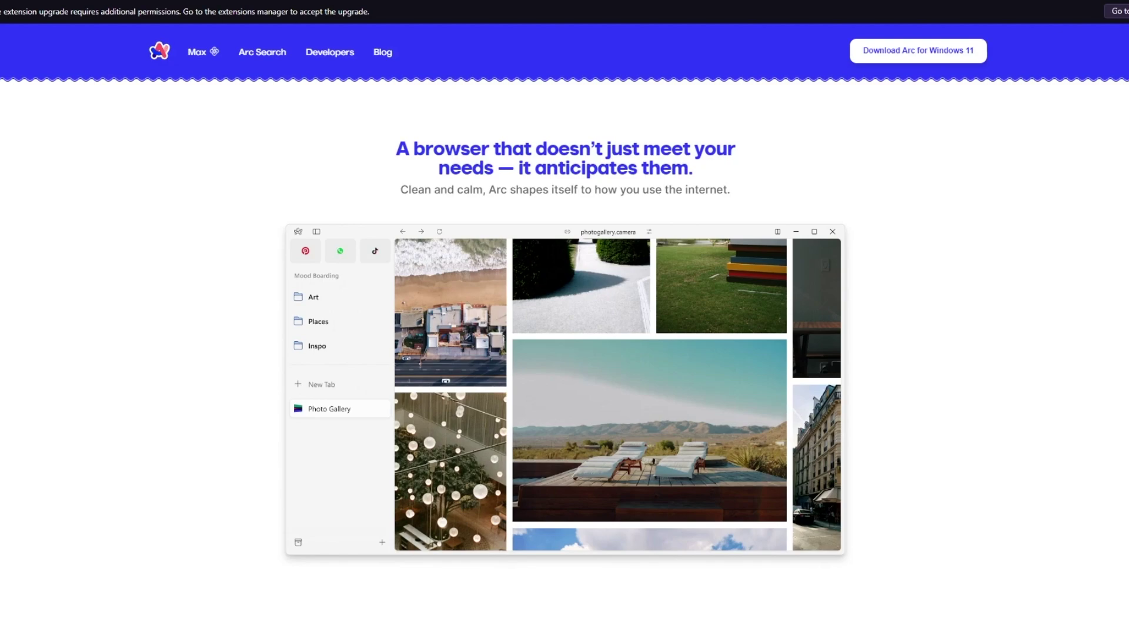
pyautogui.scroll(10, 863, 297)
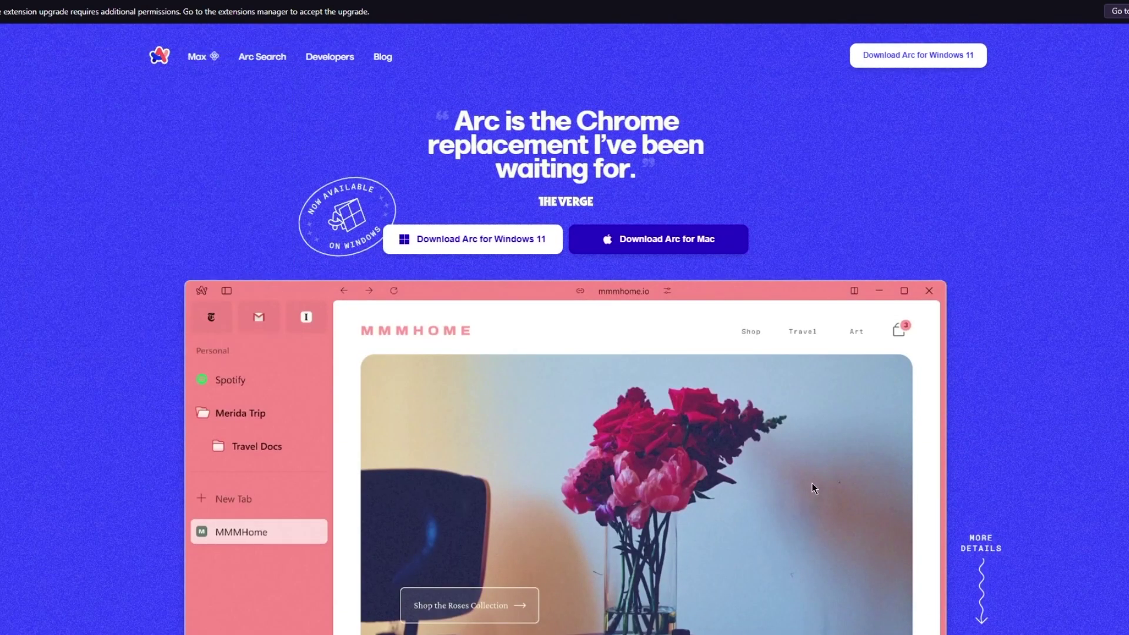
# Scroll the arc.net homepage down to its footer, then jump back to the top with Home
pyautogui.scroll(-15, 812, 484)
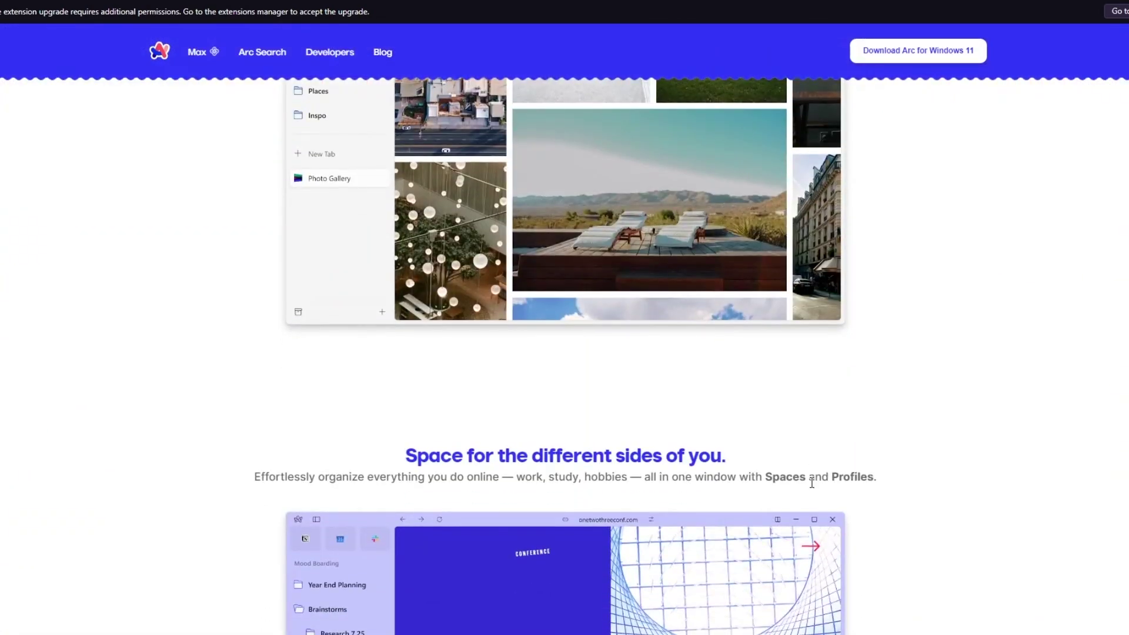
pyautogui.scroll(-4, 812, 484)
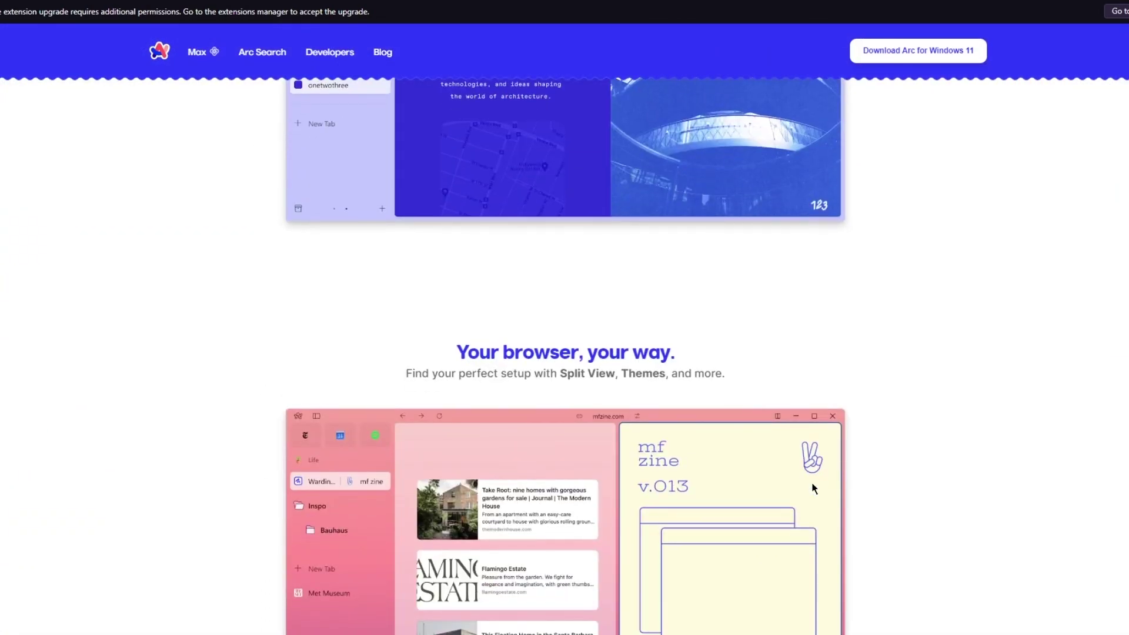
pyautogui.scroll(-4, 812, 484)
pyautogui.scroll(-10, 493, 320)
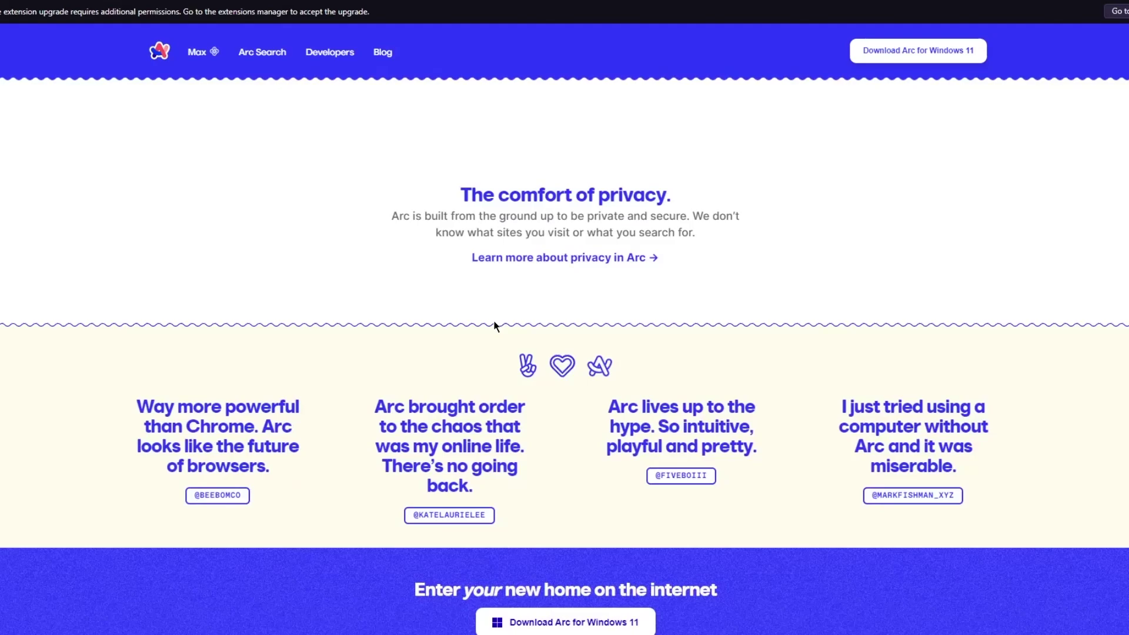
pyautogui.scroll(20, 493, 320)
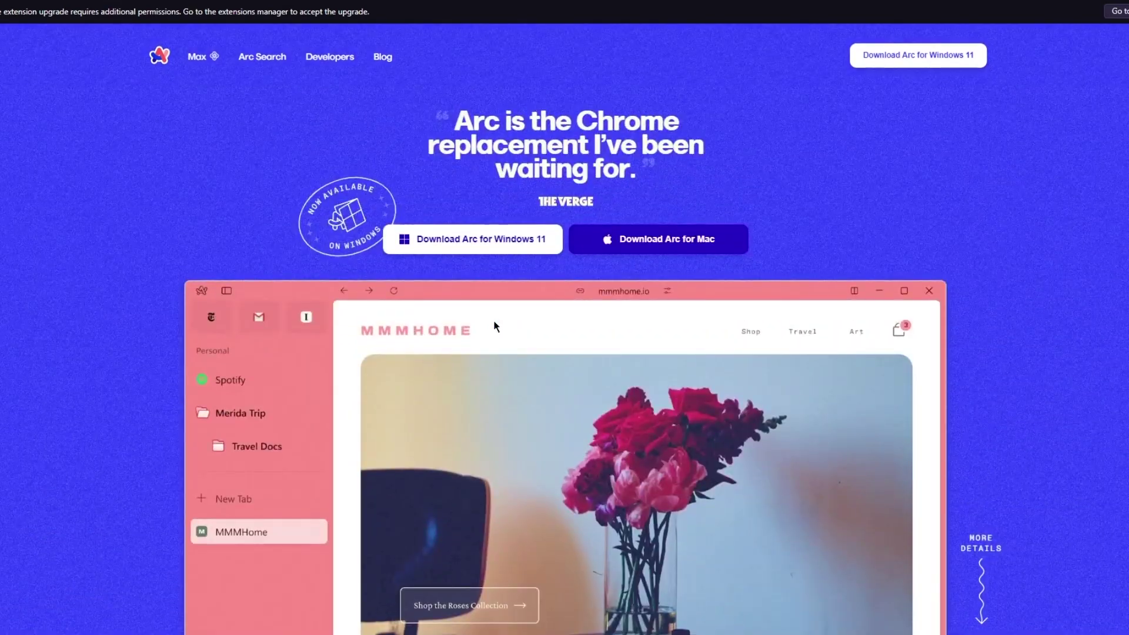
pyautogui.scroll(-5, 492, 320)
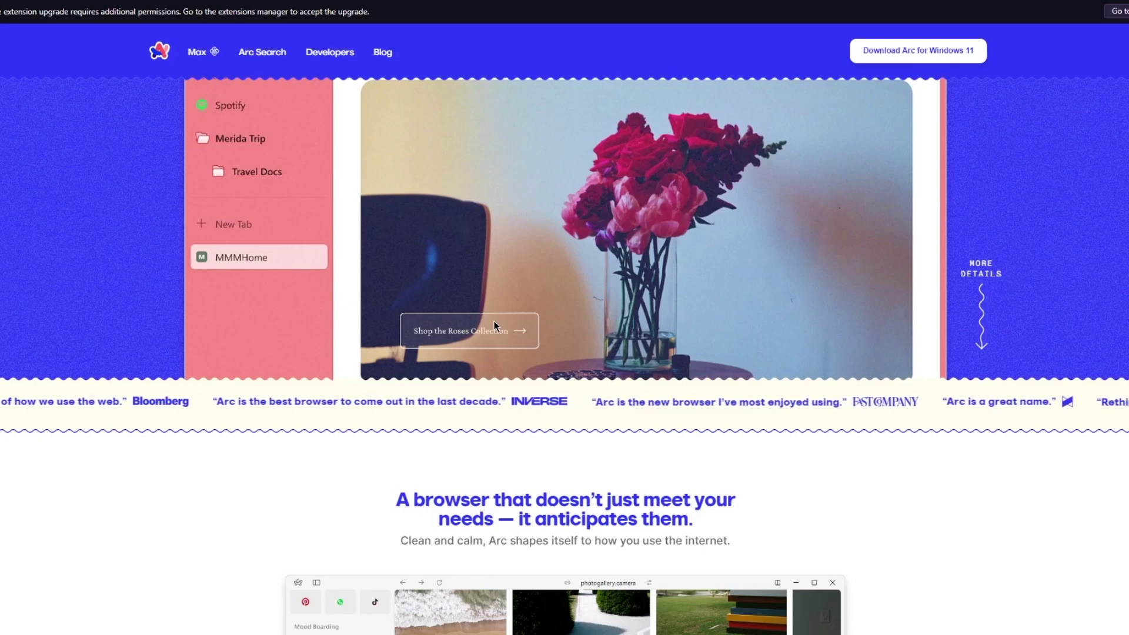
pyautogui.scroll(-7, 494, 326)
pyautogui.scroll(-11, 494, 321)
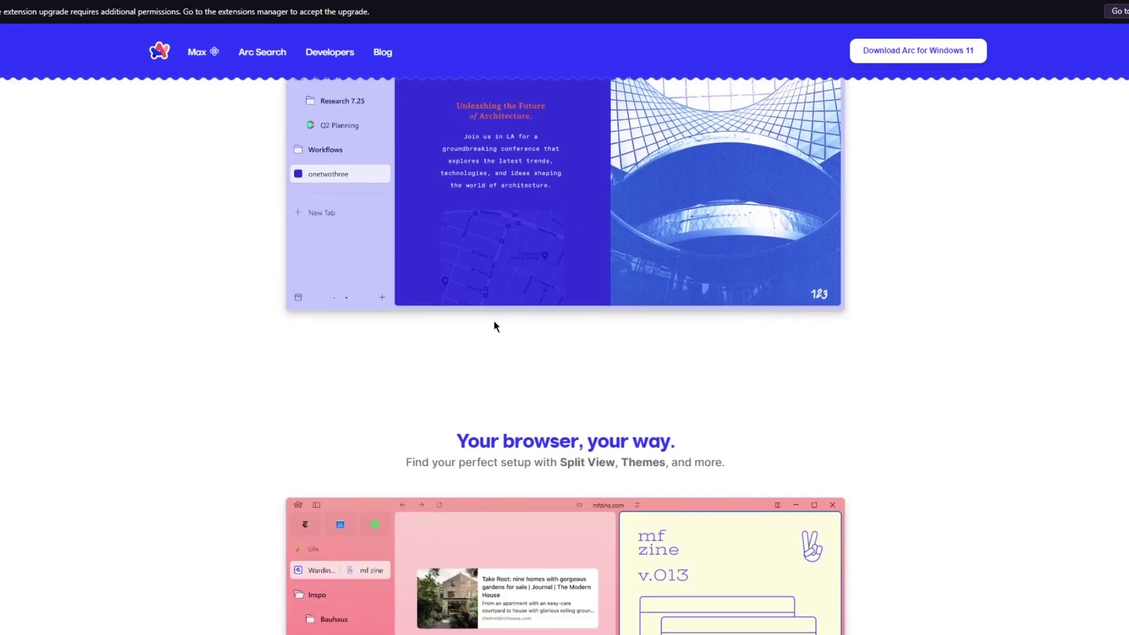
pyautogui.scroll(2, 604, 269)
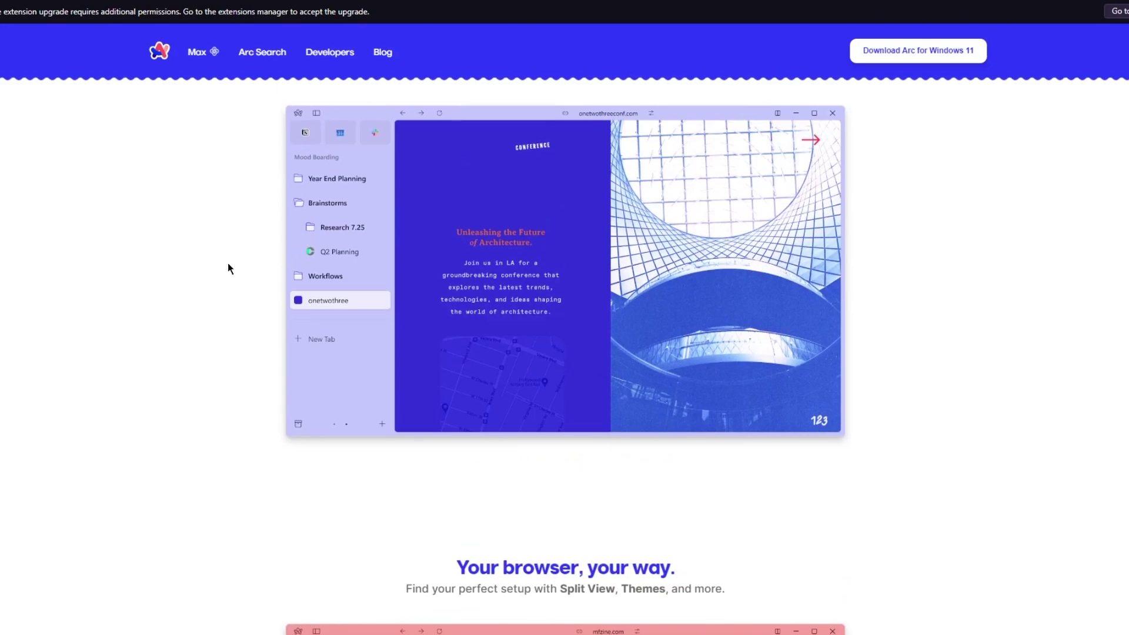
pyautogui.scroll(-7, 228, 264)
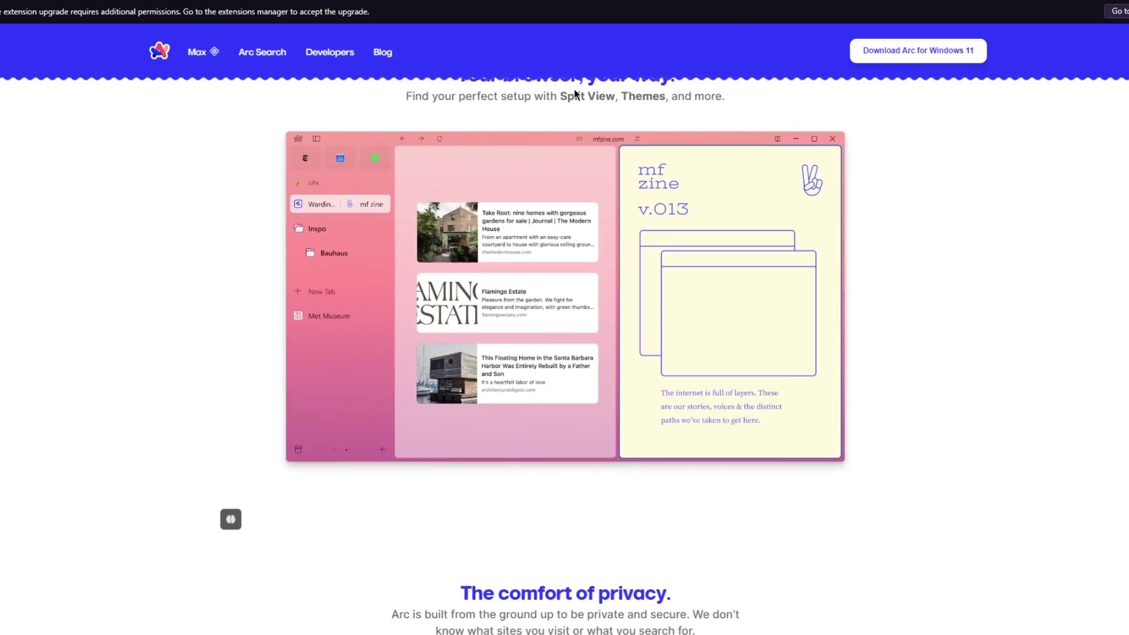
pyautogui.scroll(-8, 941, 307)
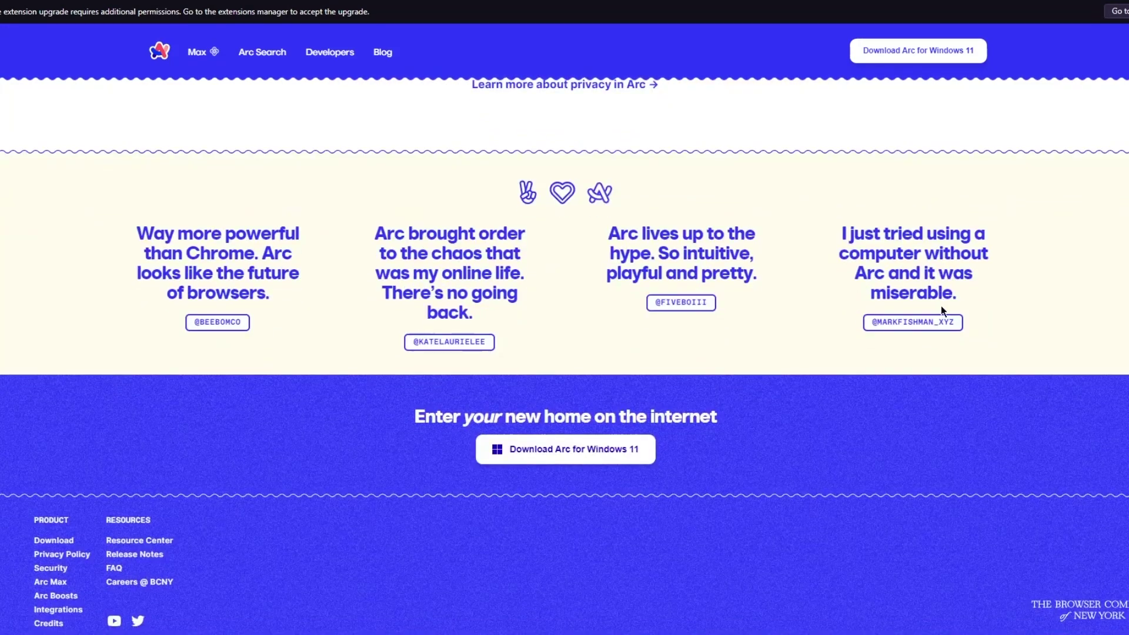
pyautogui.press('Home')
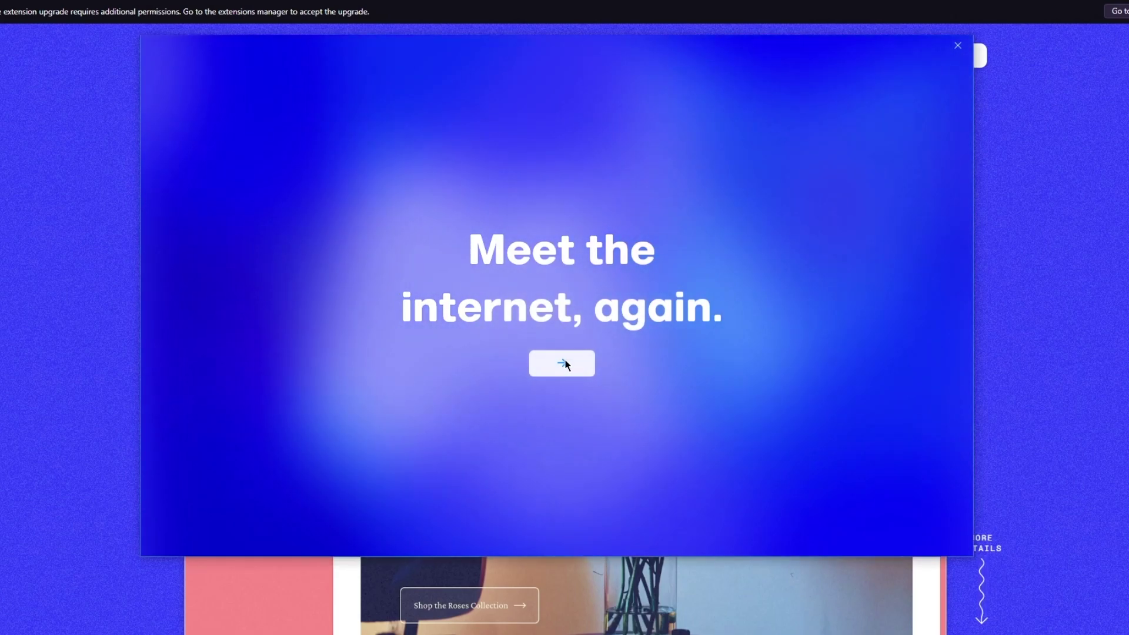
# Continue past the welcome screen and enter the account's name and e-mail address
pyautogui.click(565, 364)
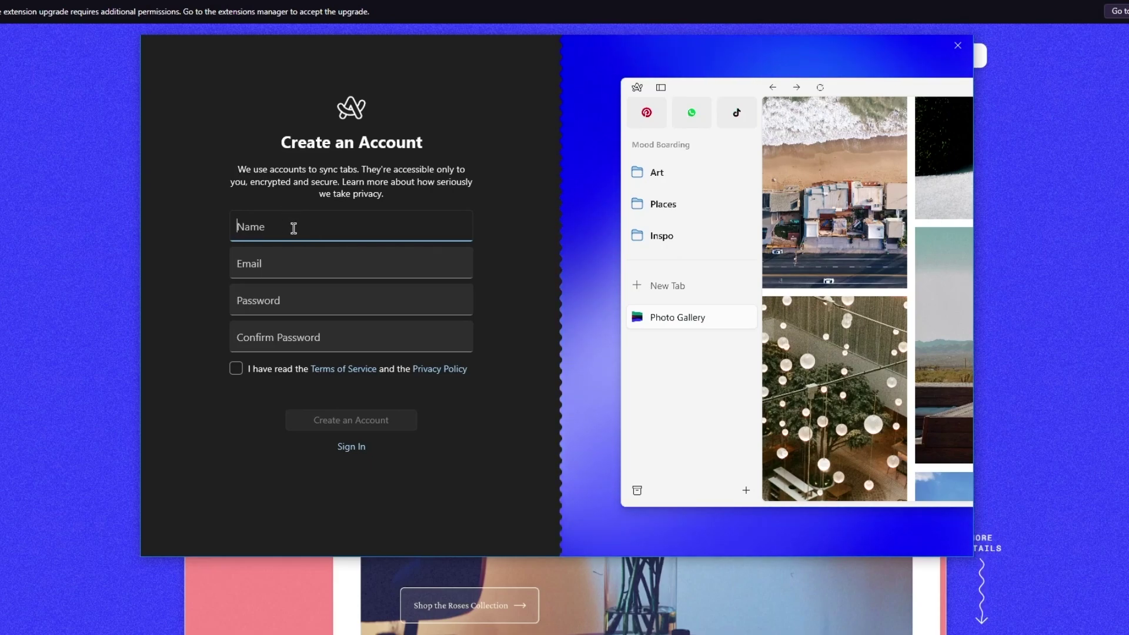
pyautogui.write('john')
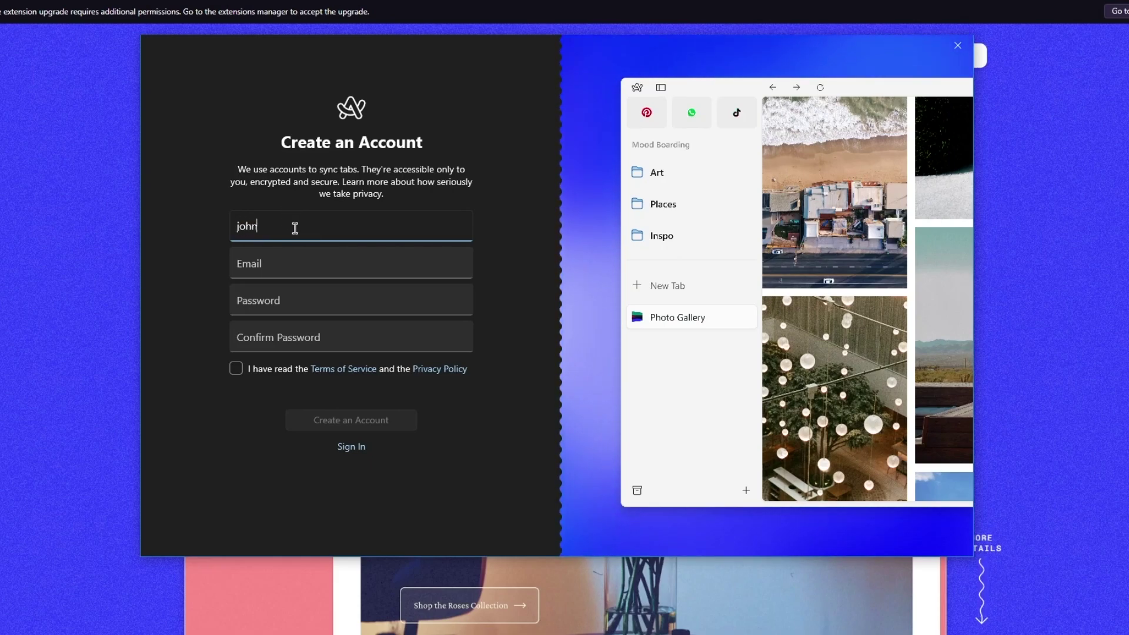
pyautogui.click(292, 259)
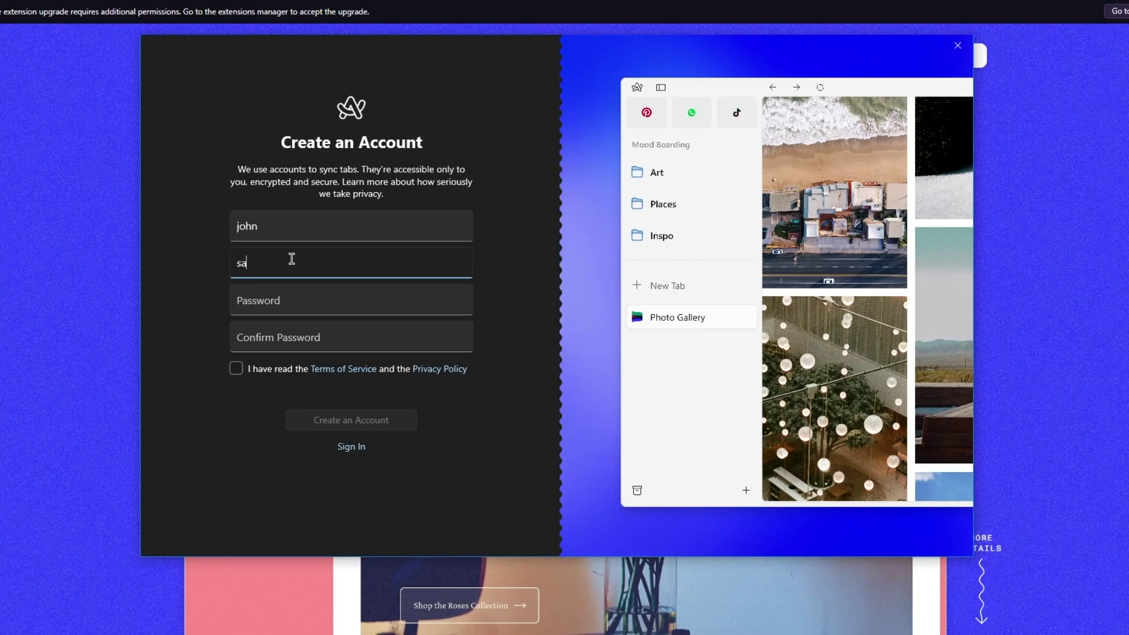
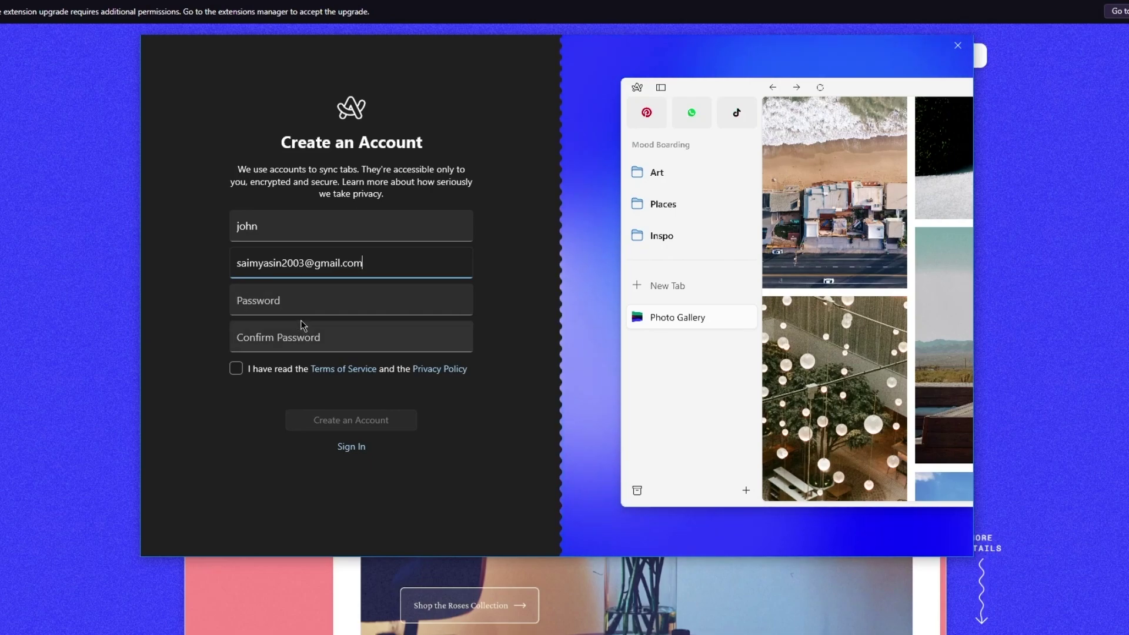
# Enter and confirm the account password, then accept the Terms of Service
pyautogui.click(301, 304)
pyautogui.write('•••••')
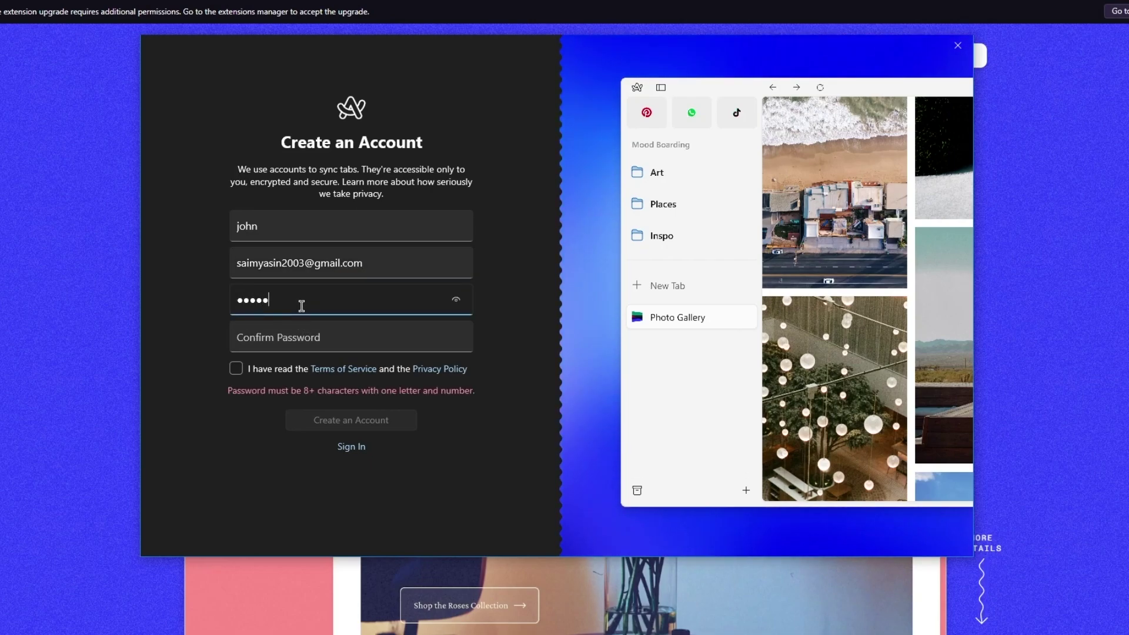
pyautogui.write('••••')
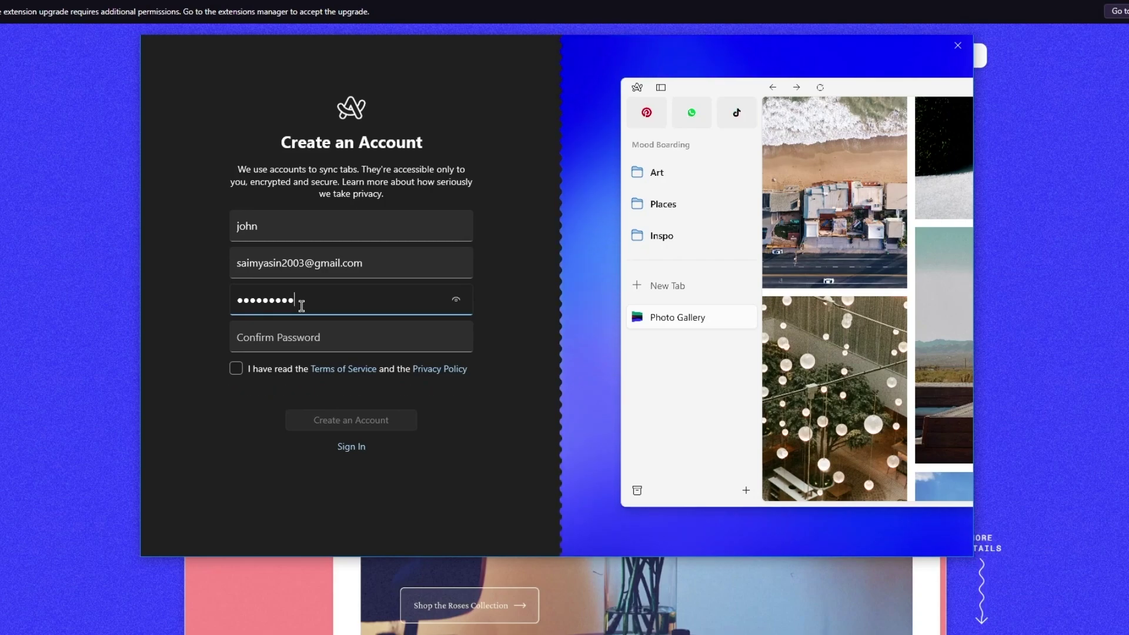
pyautogui.click(306, 334)
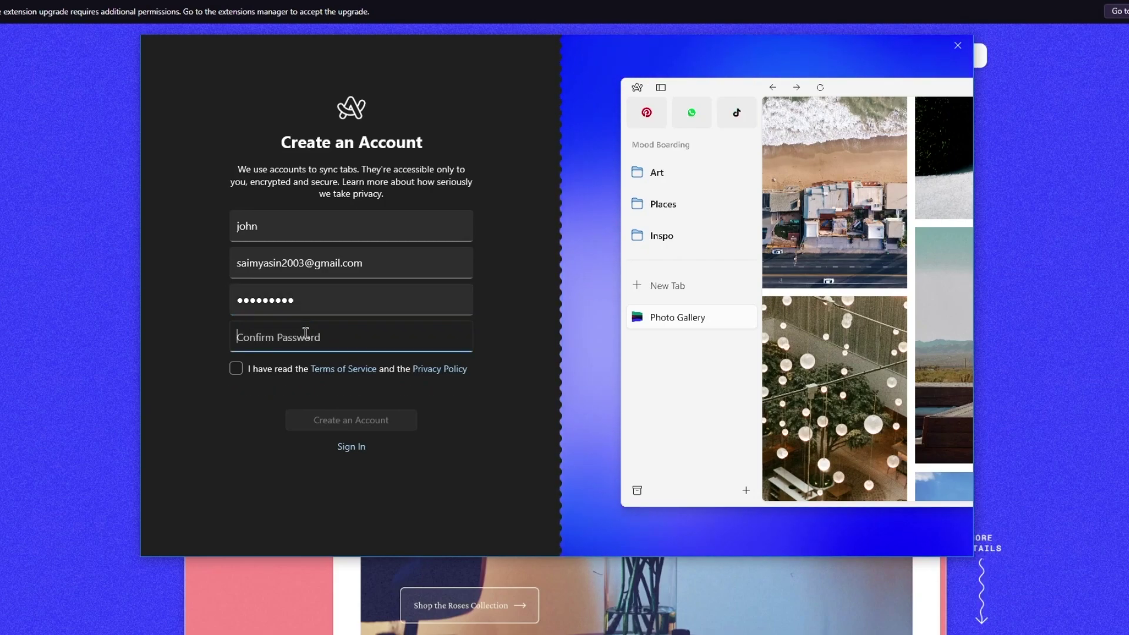
pyautogui.write('•••••')
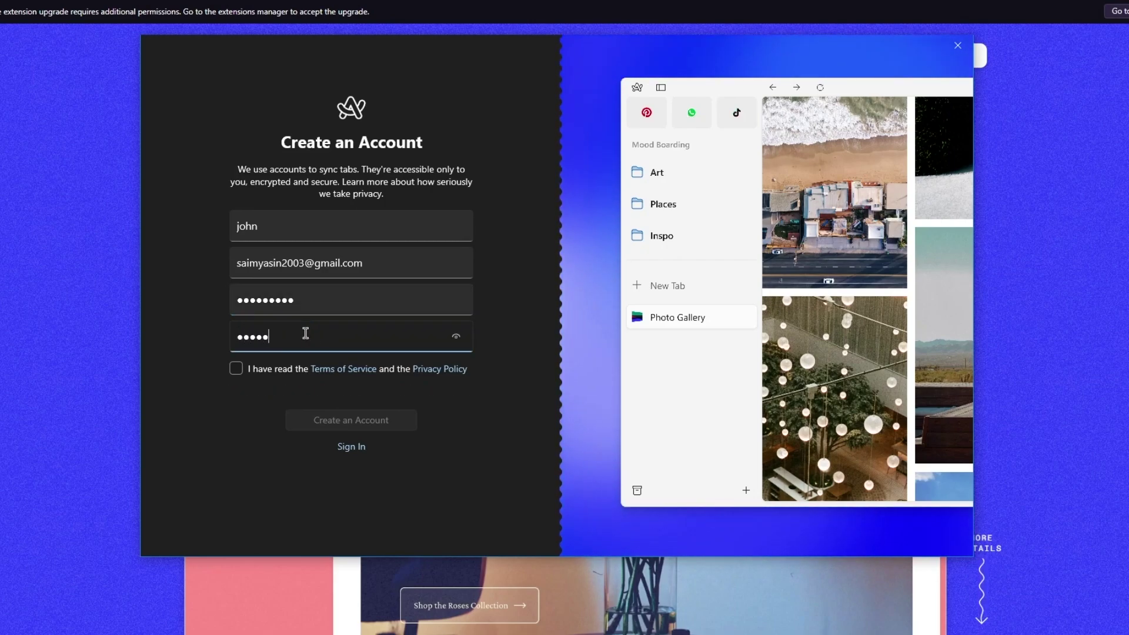
pyautogui.write('••••')
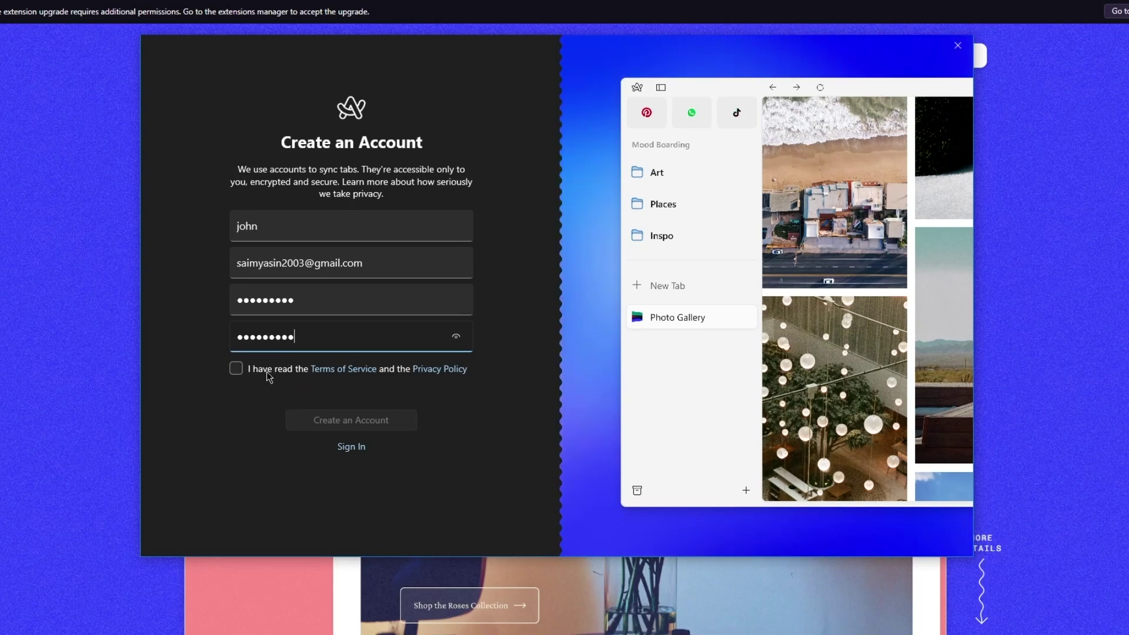
pyautogui.click(267, 371)
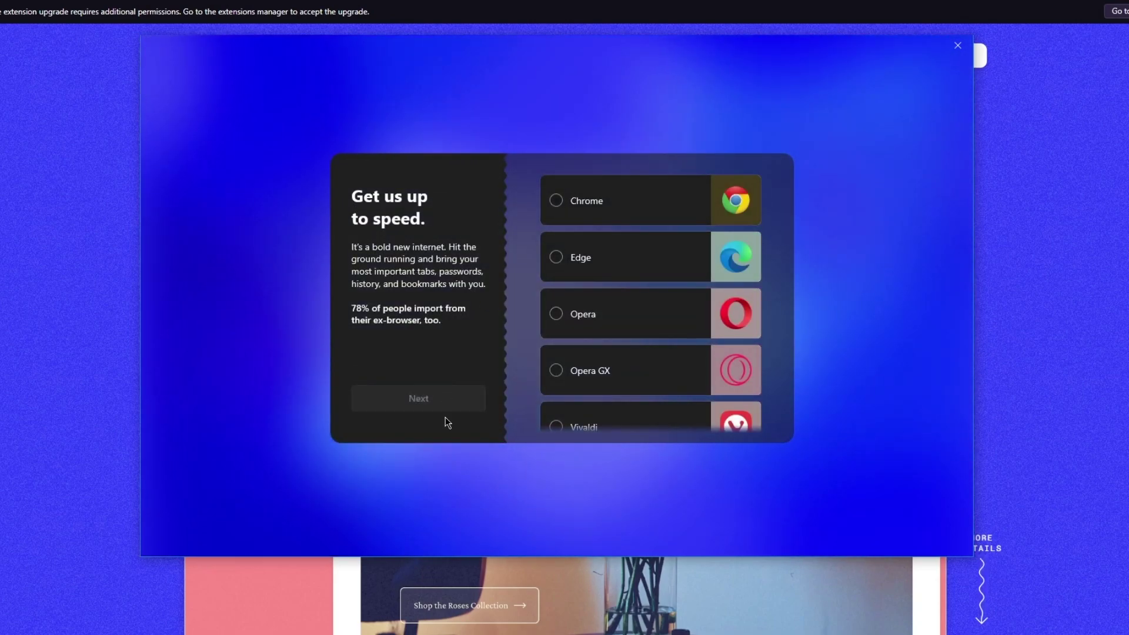
# Choose 'No, I want to type in all my passwords again' and continue
pyautogui.scroll(-2, 629, 316)
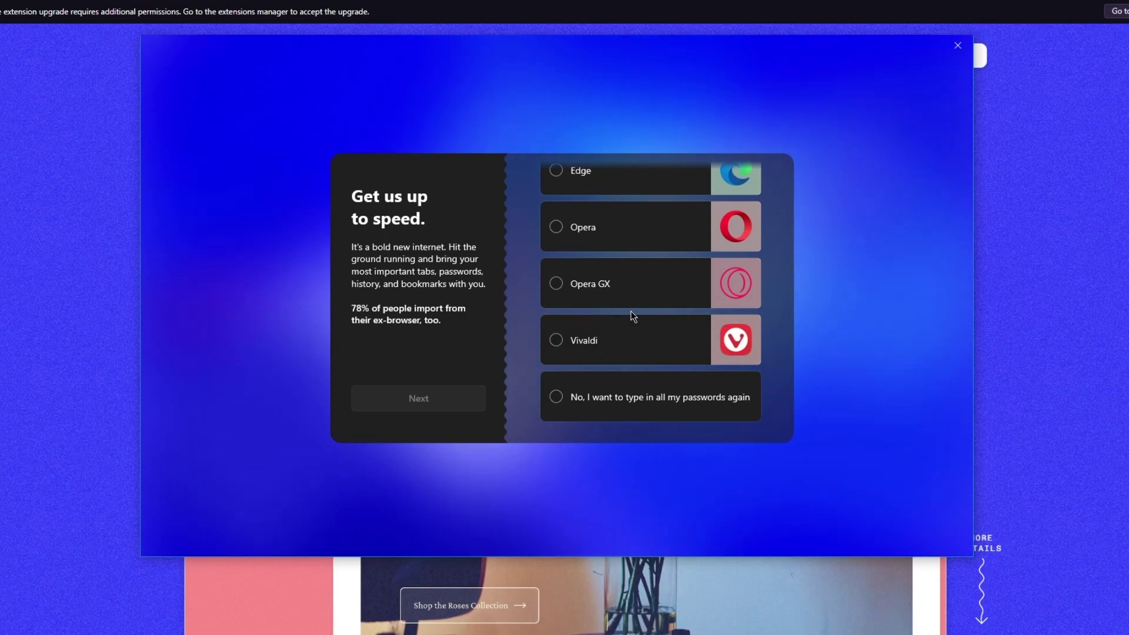
pyautogui.scroll(2, 629, 315)
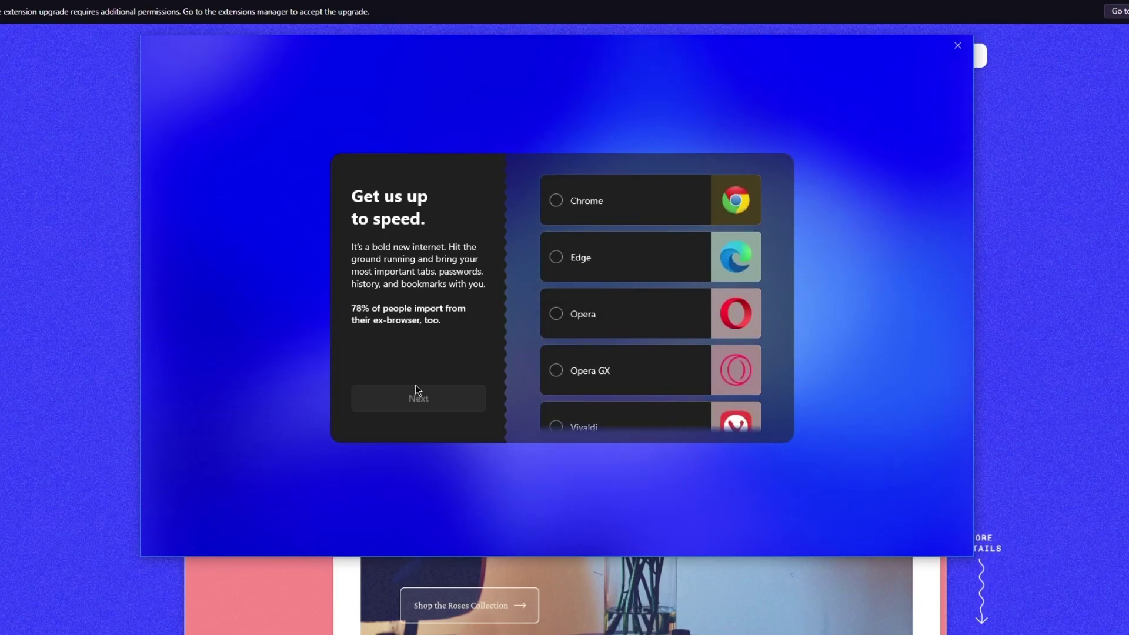
pyautogui.scroll(-2, 609, 394)
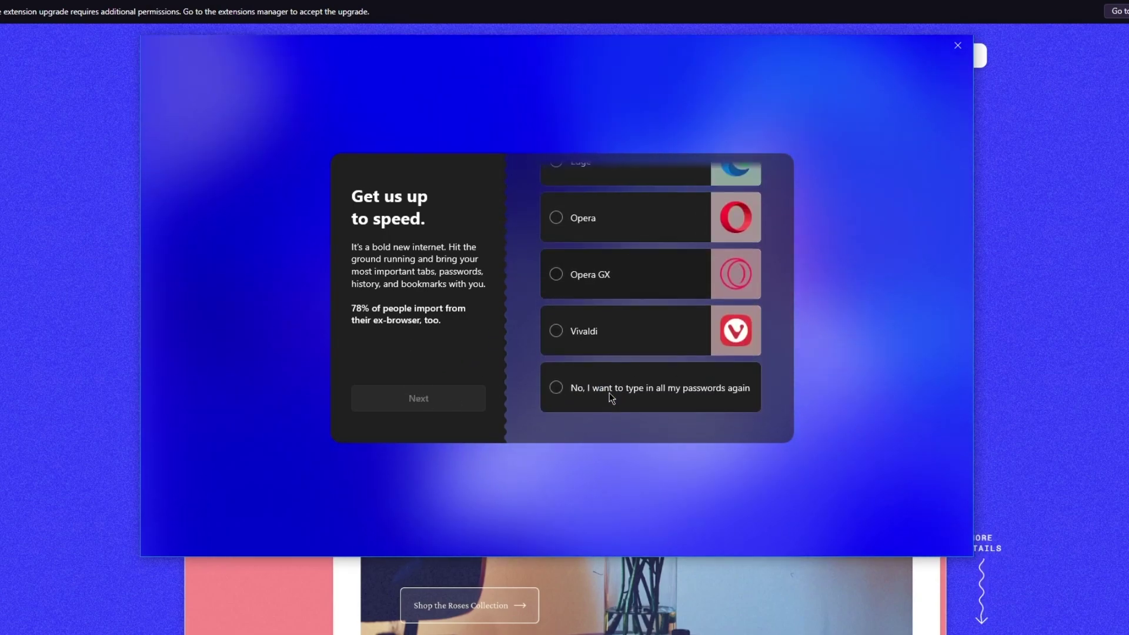
pyautogui.click(640, 407)
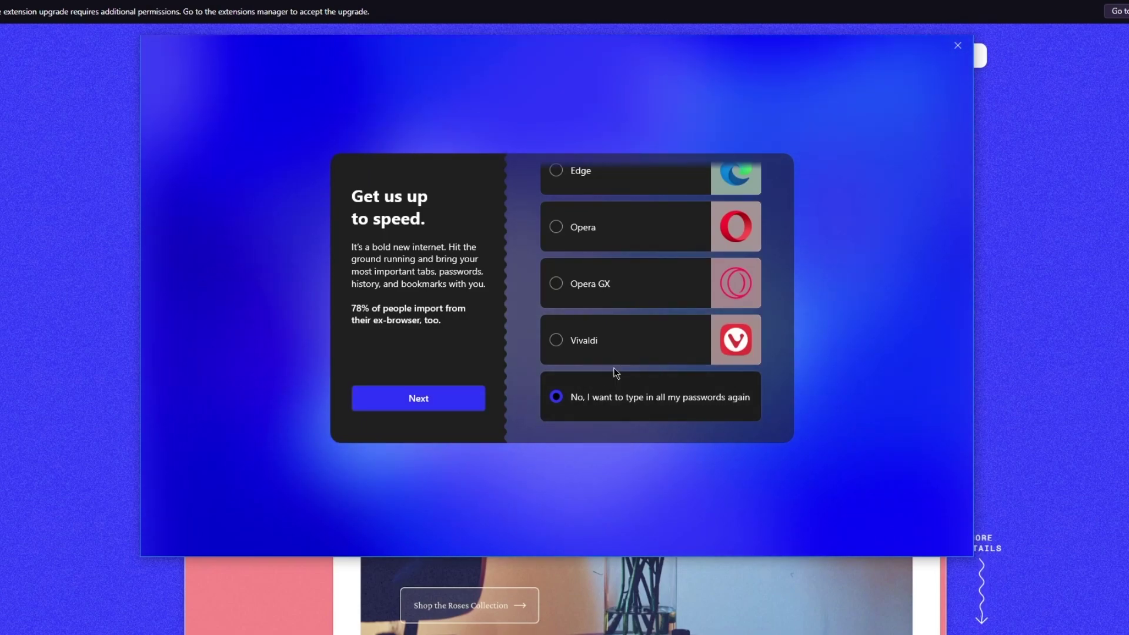
pyautogui.click(448, 398)
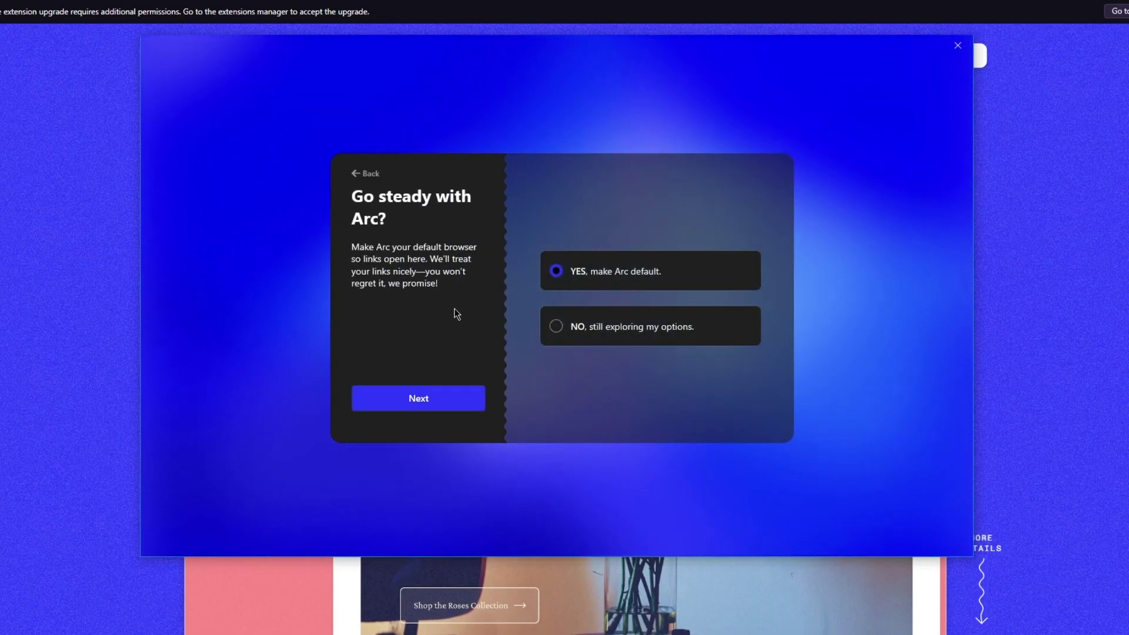
# Decline default-browser status, reroll the Arc card to the purple PRECIOUS CREATOR design, and get started
pyautogui.click(654, 333)
pyautogui.click(450, 407)
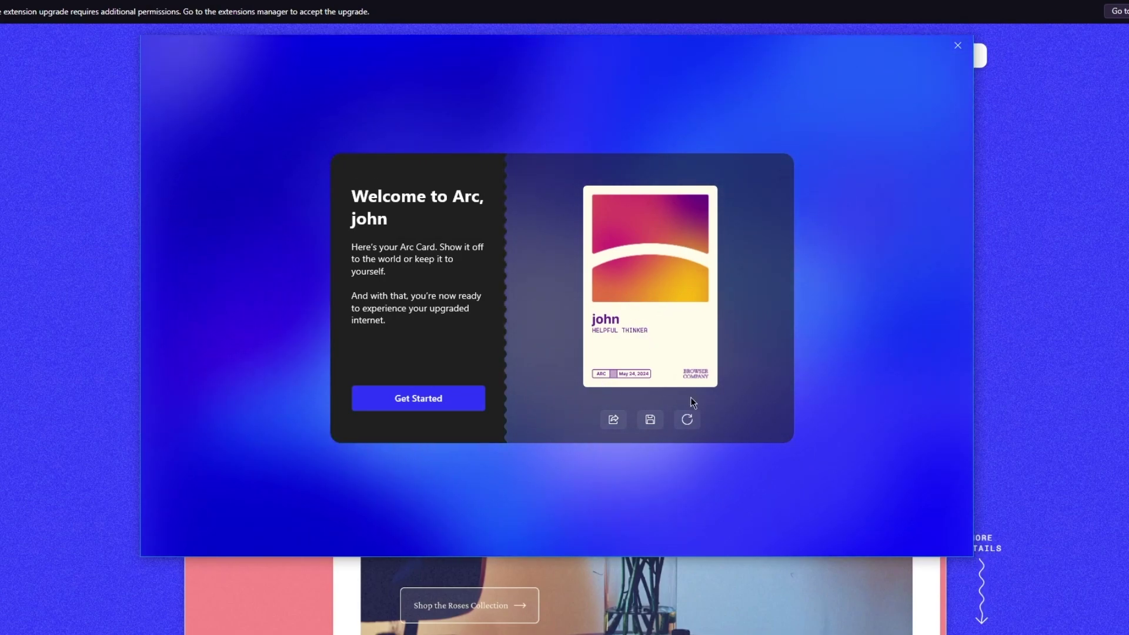
pyautogui.click(690, 418)
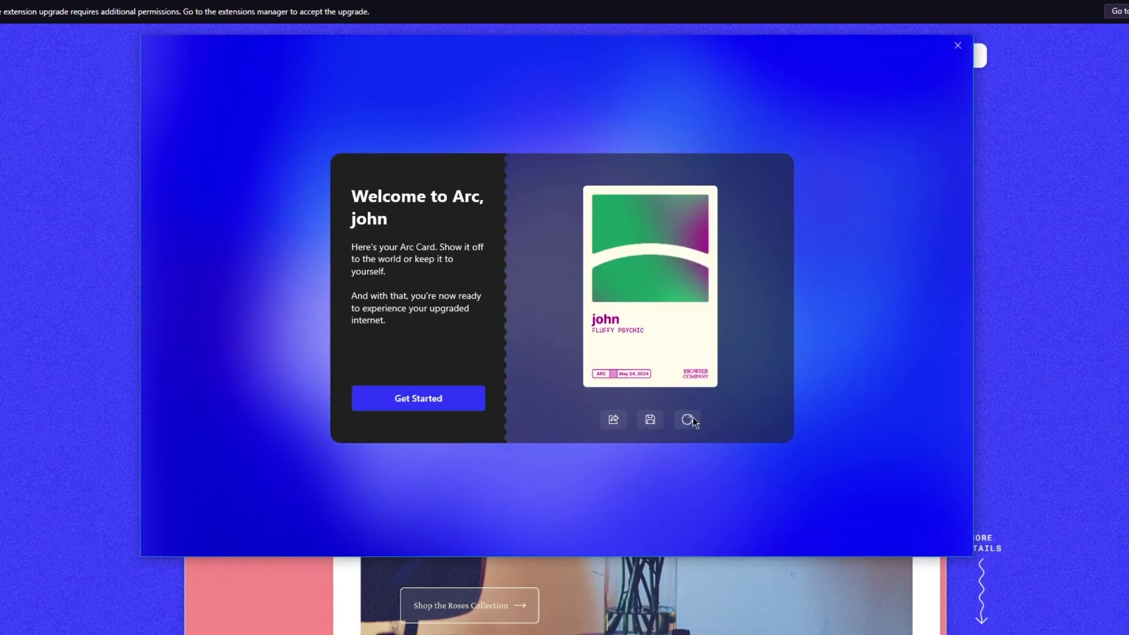
pyautogui.click(692, 419)
pyautogui.click(692, 418)
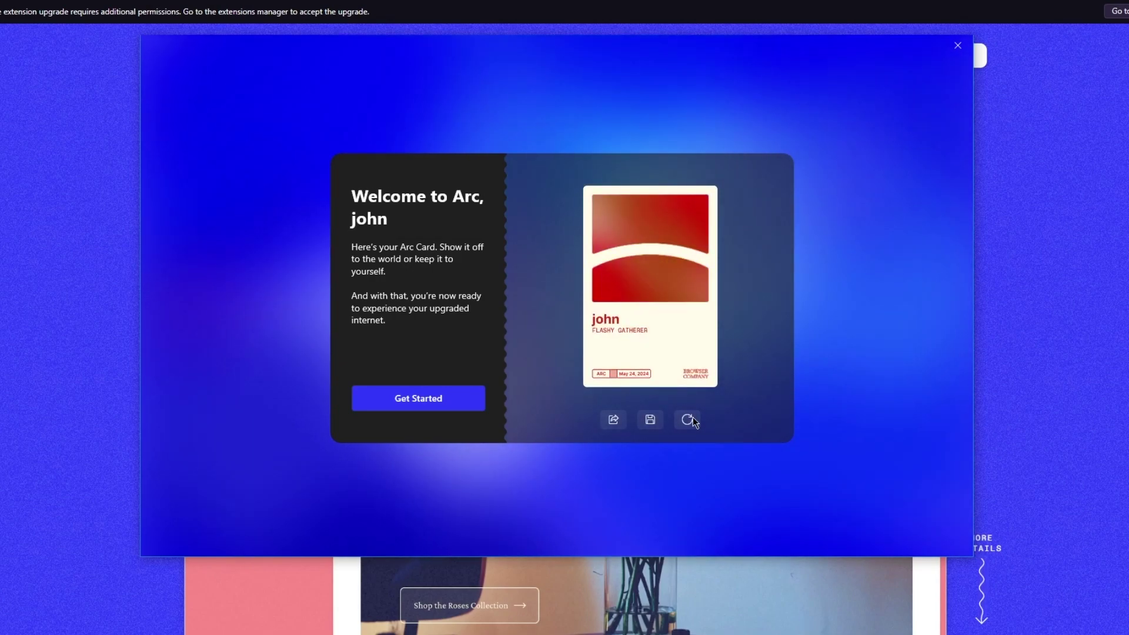
pyautogui.click(692, 419)
pyautogui.click(692, 419)
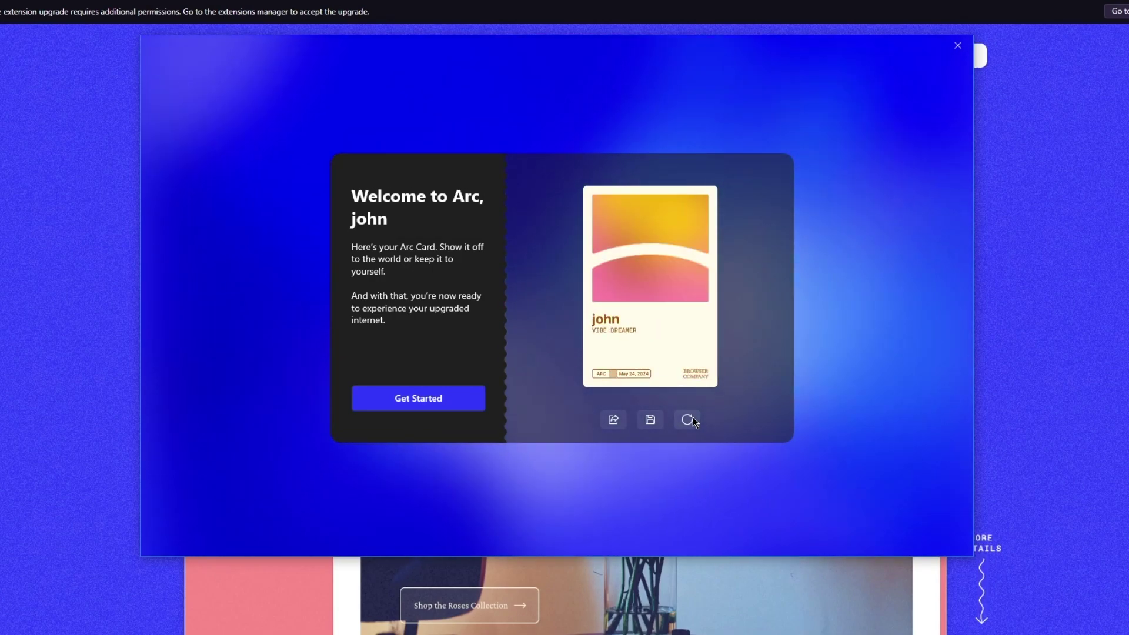
pyautogui.click(692, 419)
pyautogui.click(693, 418)
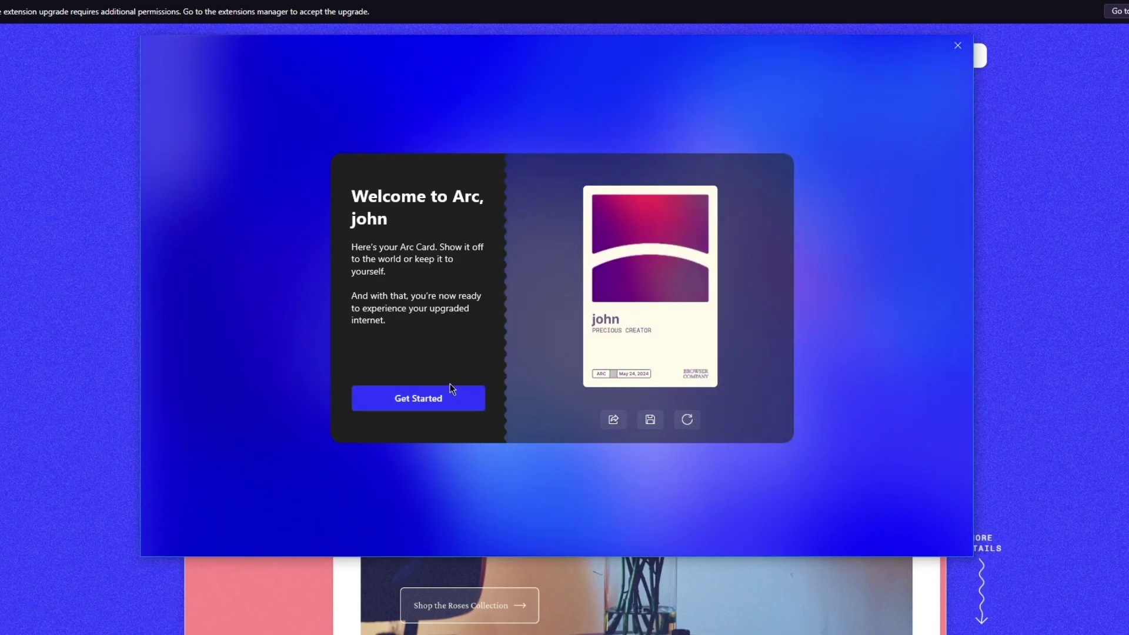
pyautogui.click(407, 398)
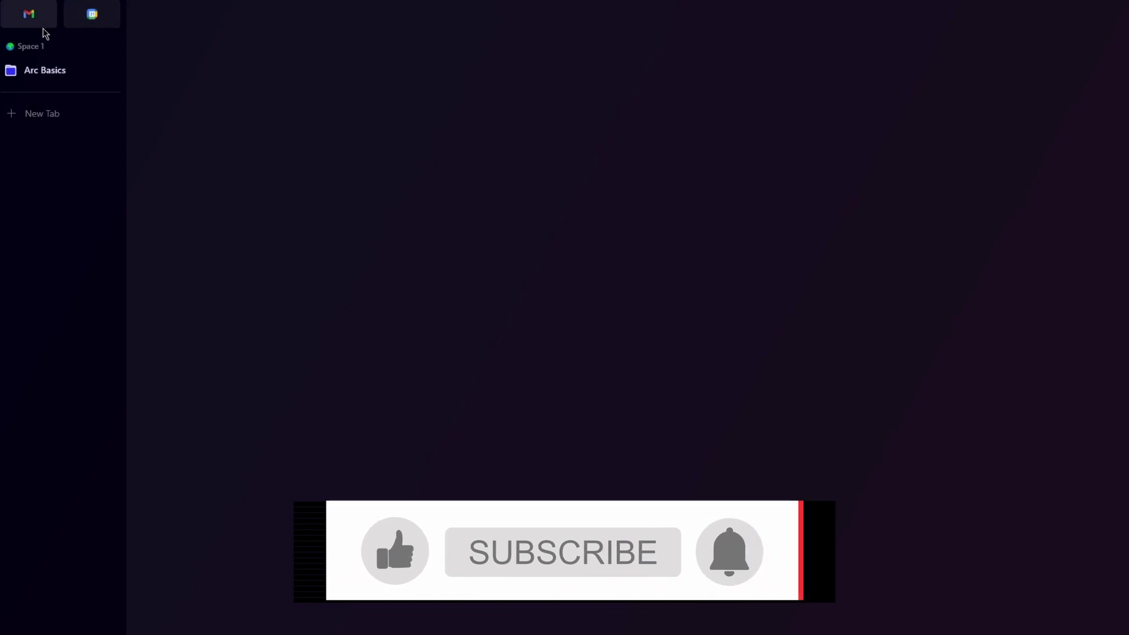
# Start a new tab from the sidebar to load The Browser Company's YouTube channel
pyautogui.click(47, 116)
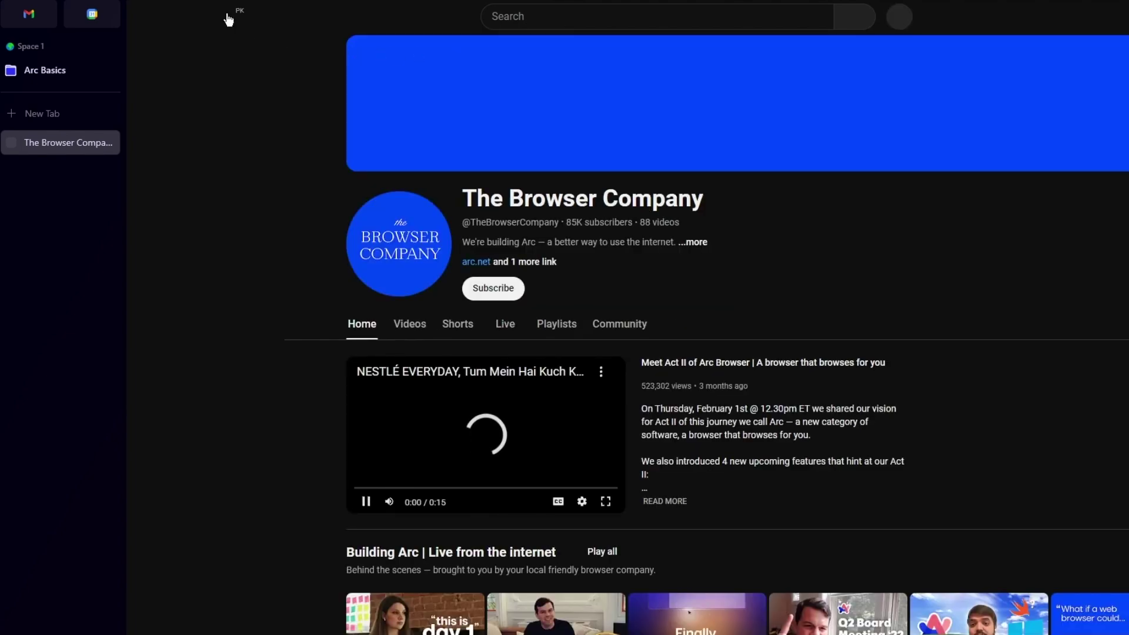
# Go to YouTube Home via the guide, then browse Arc menu's Spaces, Extensions and Developer submenus
pyautogui.click(231, 16)
pyautogui.click(233, 7)
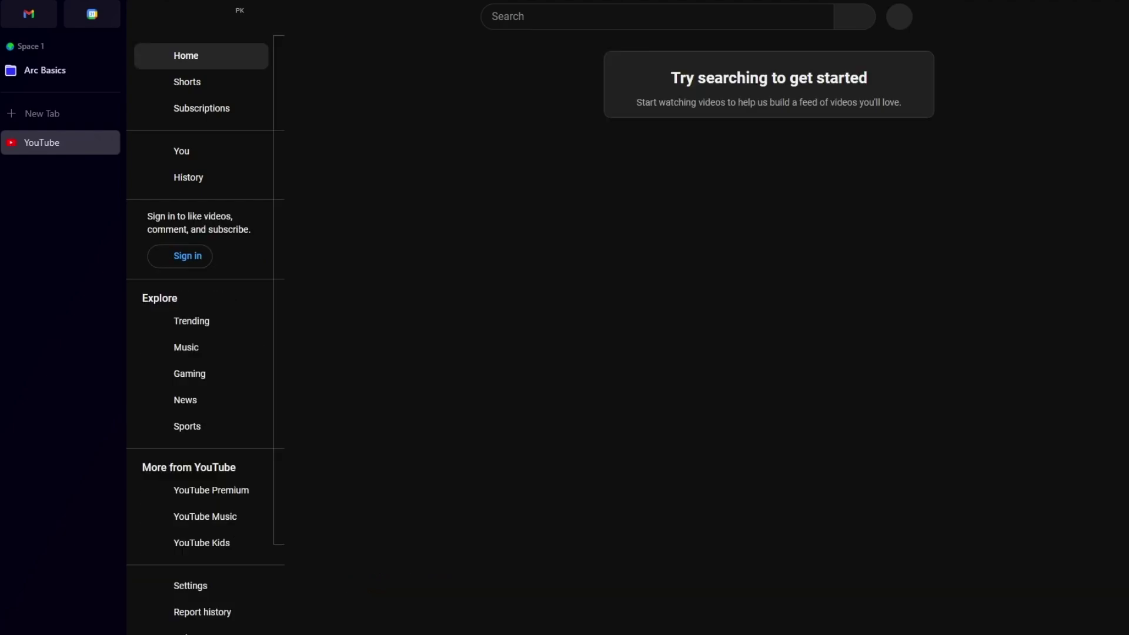
pyautogui.click(68, 19)
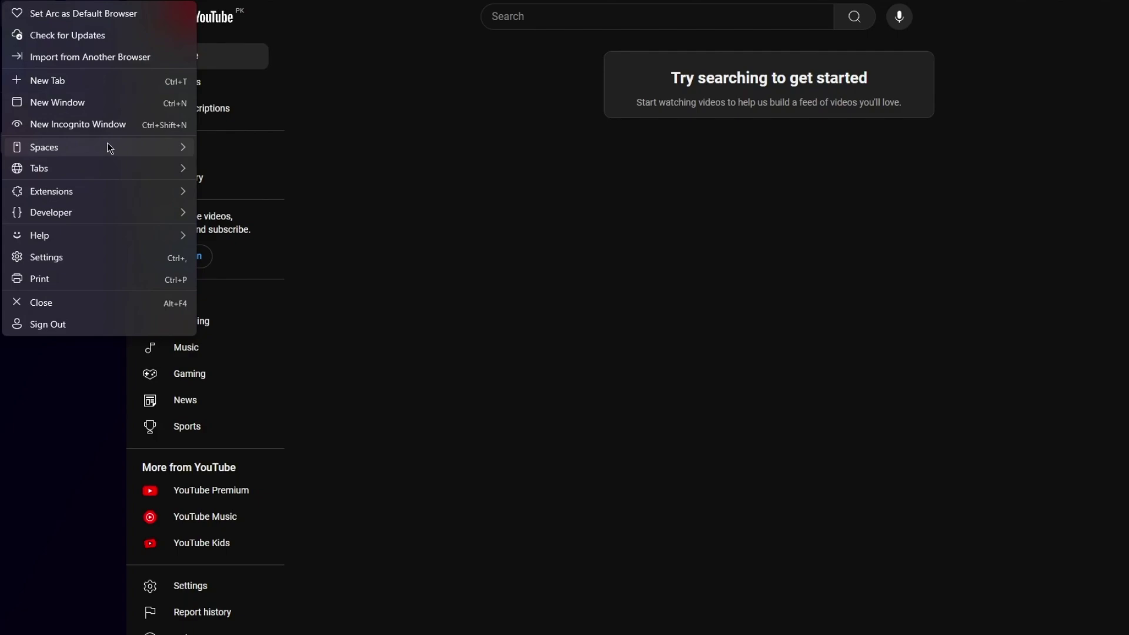
pyautogui.moveTo(108, 144)
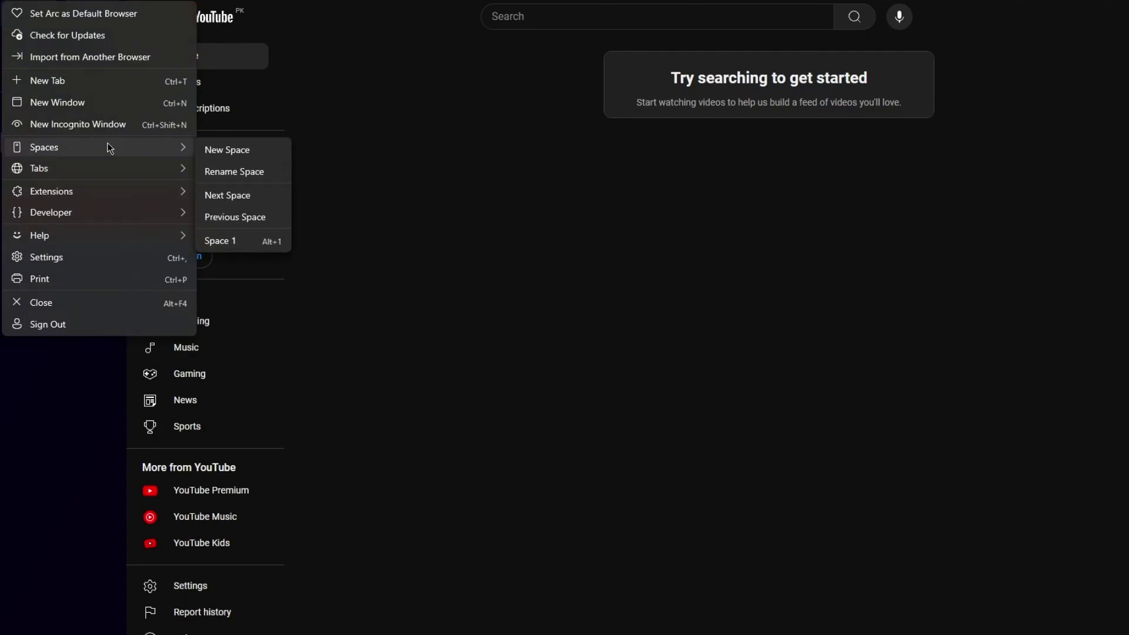
pyautogui.moveTo(98, 187)
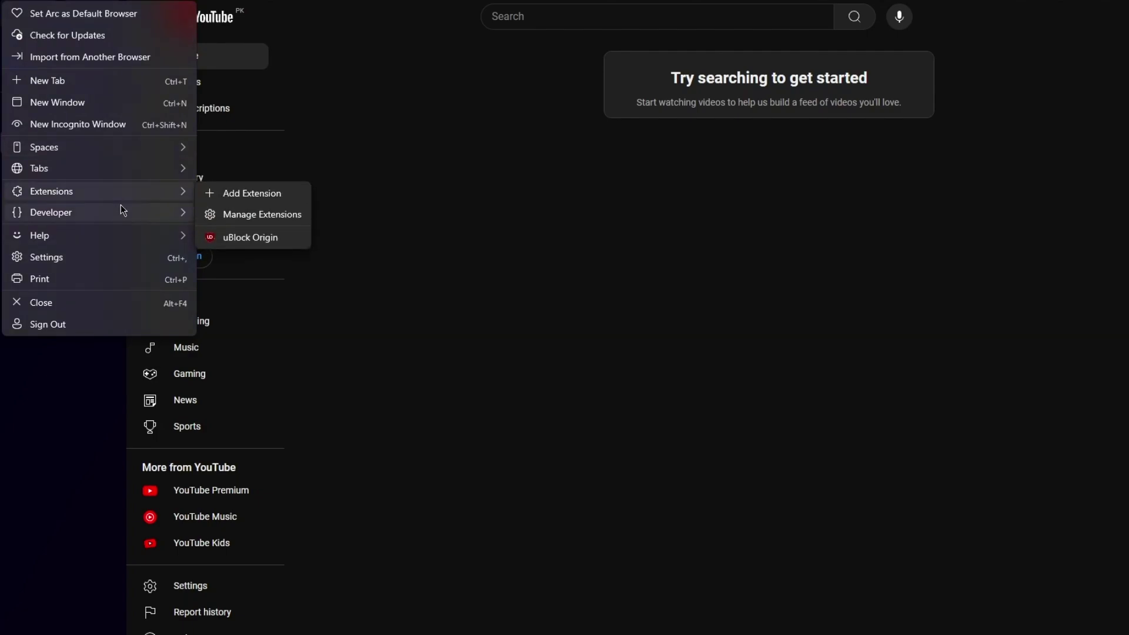
pyautogui.moveTo(121, 206)
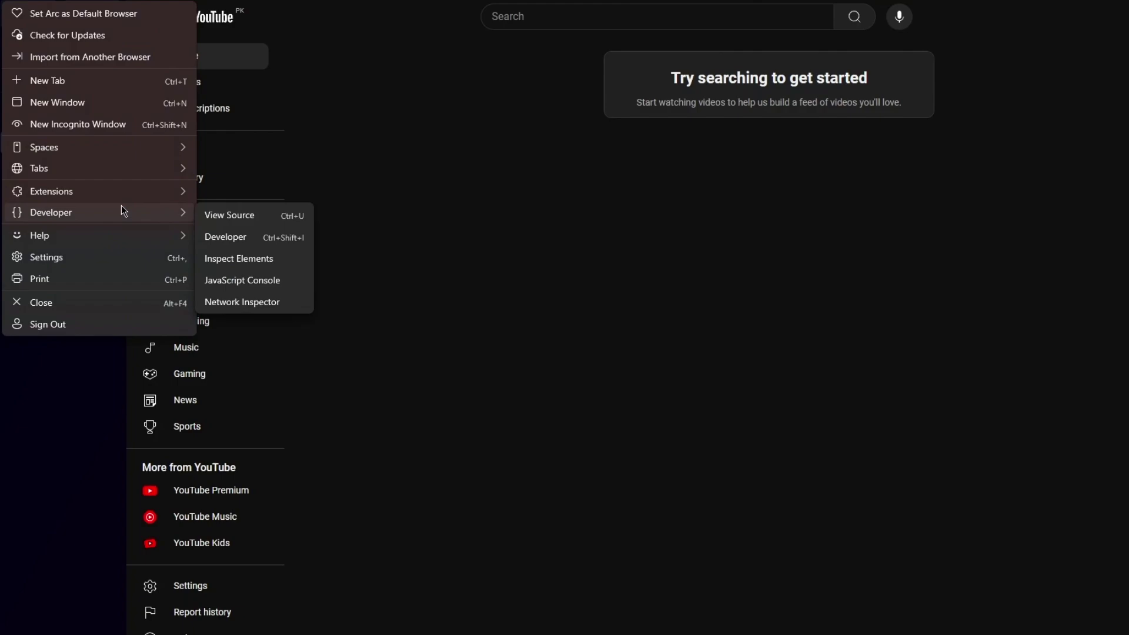
pyautogui.moveTo(176, 192)
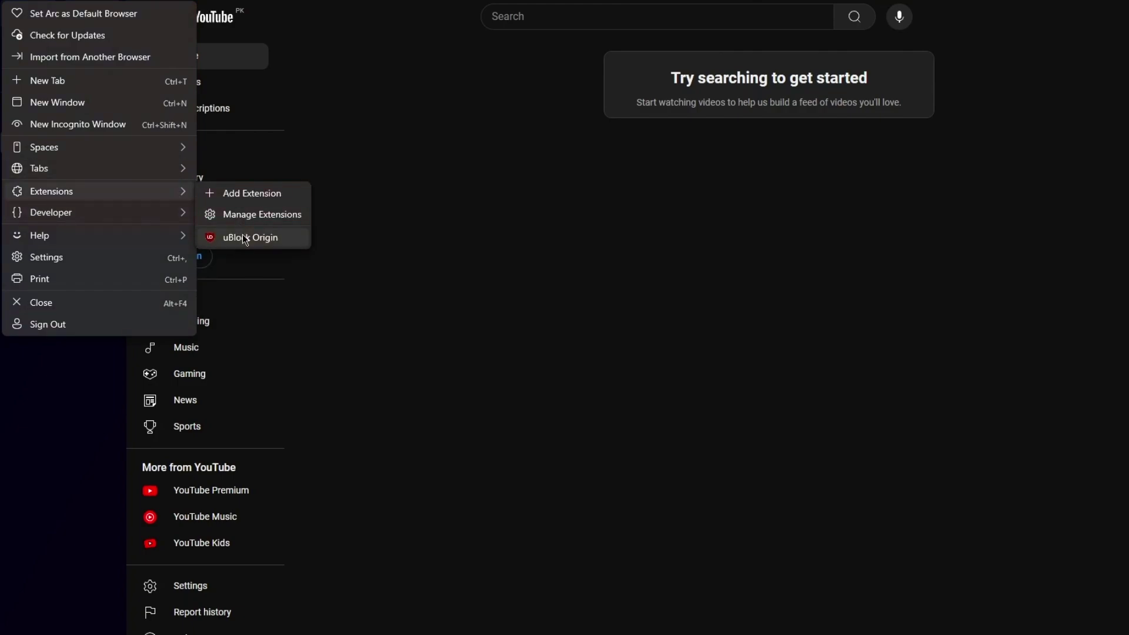
pyautogui.click(432, 275)
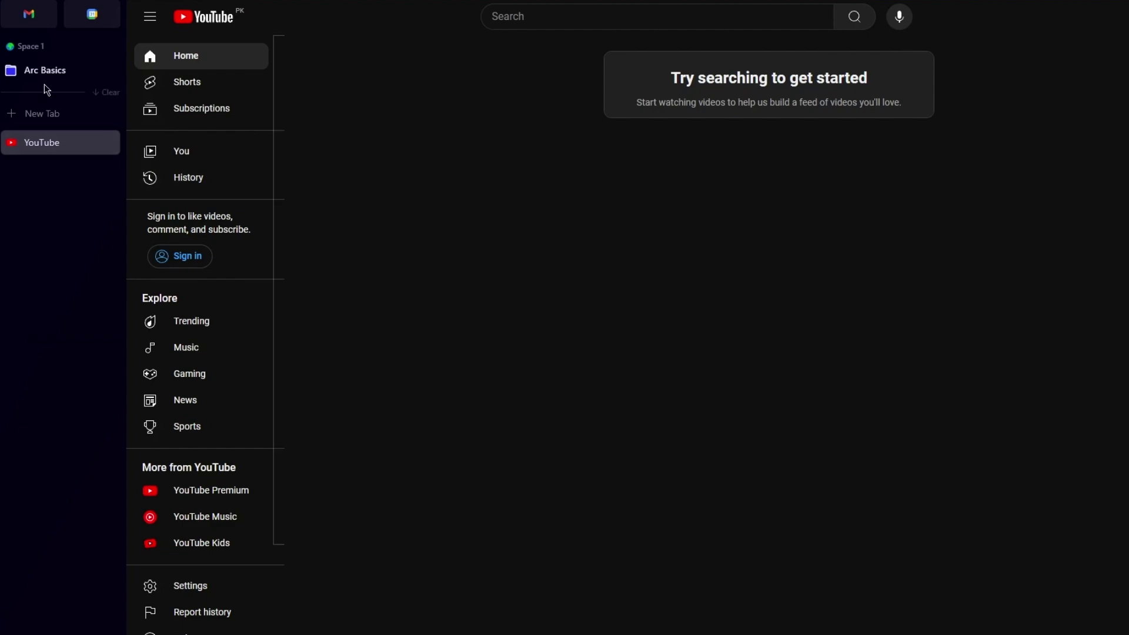
# Toggle the Arc Basics folder and the + menu, then copy the YouTube URL via Share URL
pyautogui.click(58, 78)
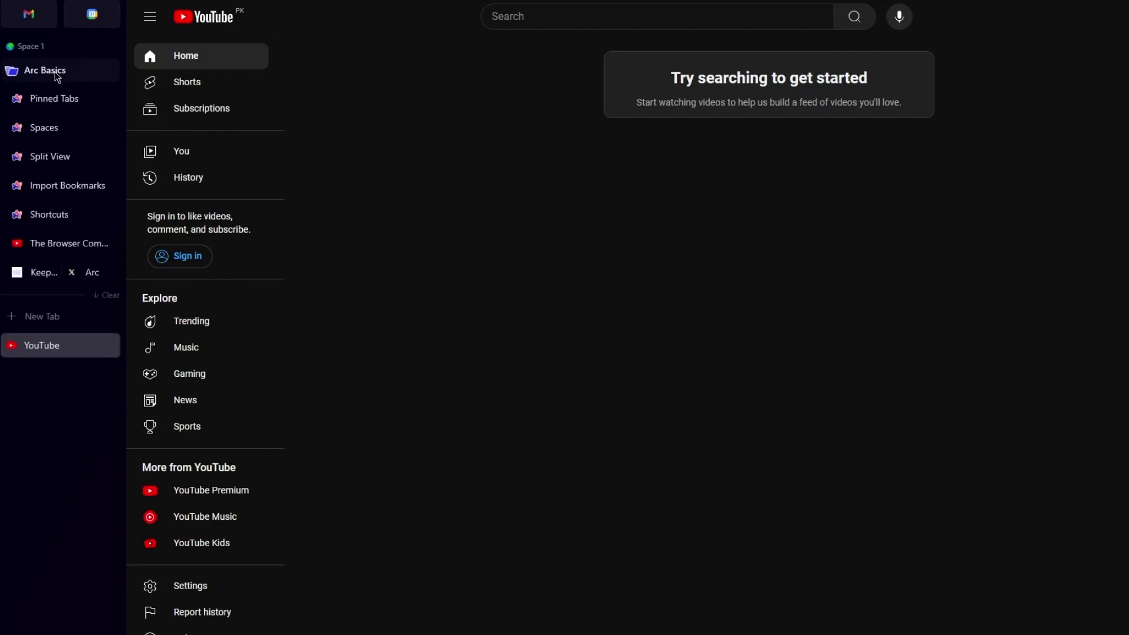
pyautogui.click(58, 78)
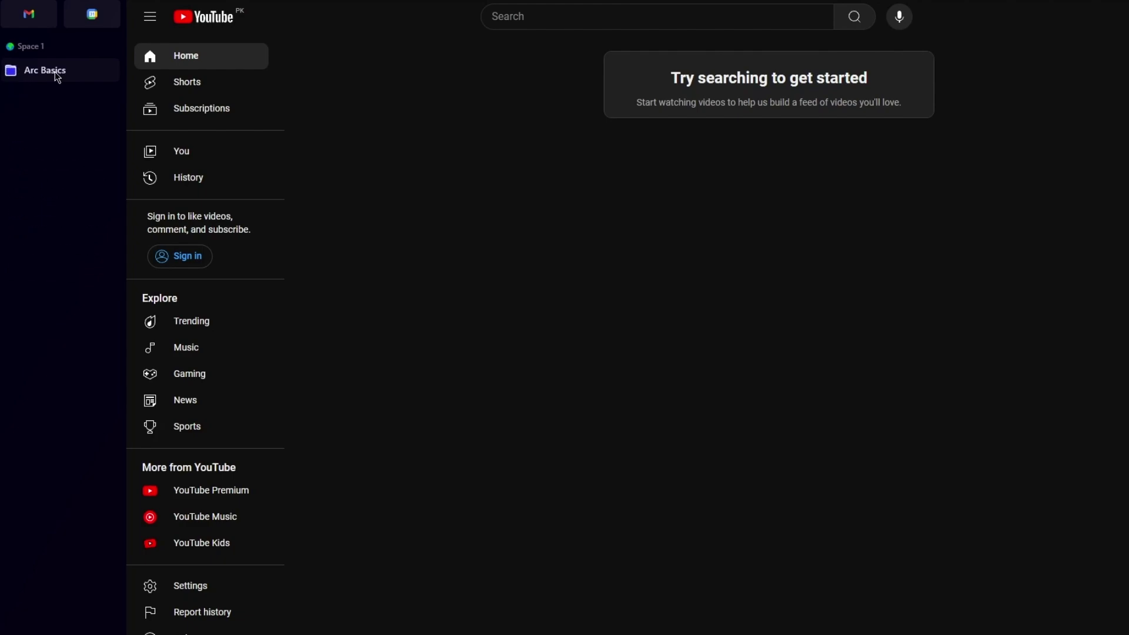
pyautogui.click(112, 633)
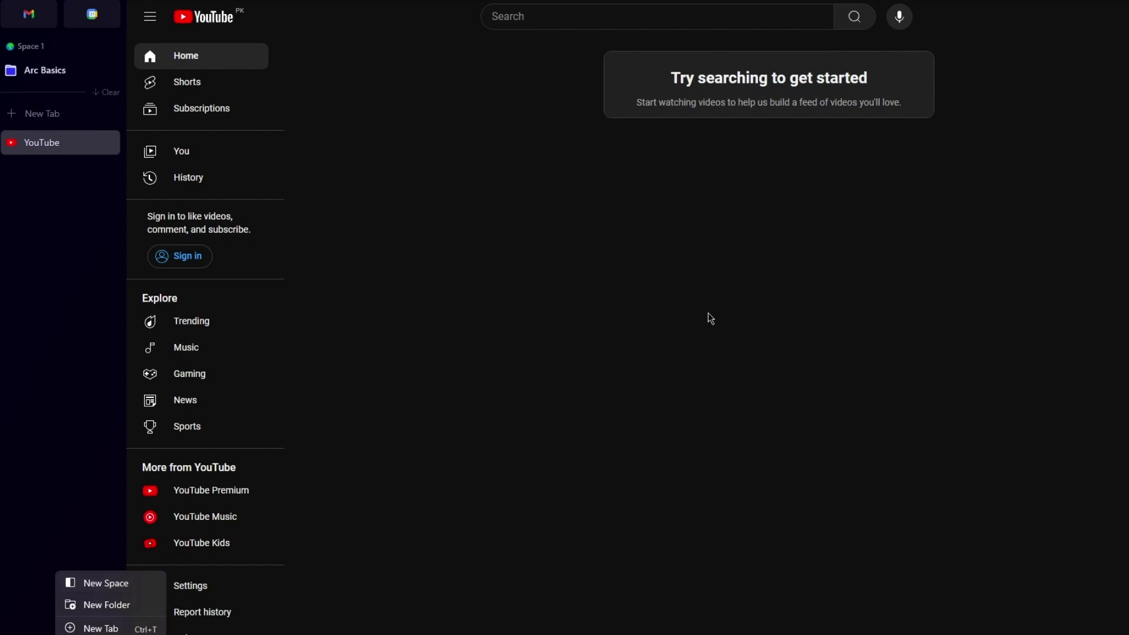
pyautogui.click(932, 215)
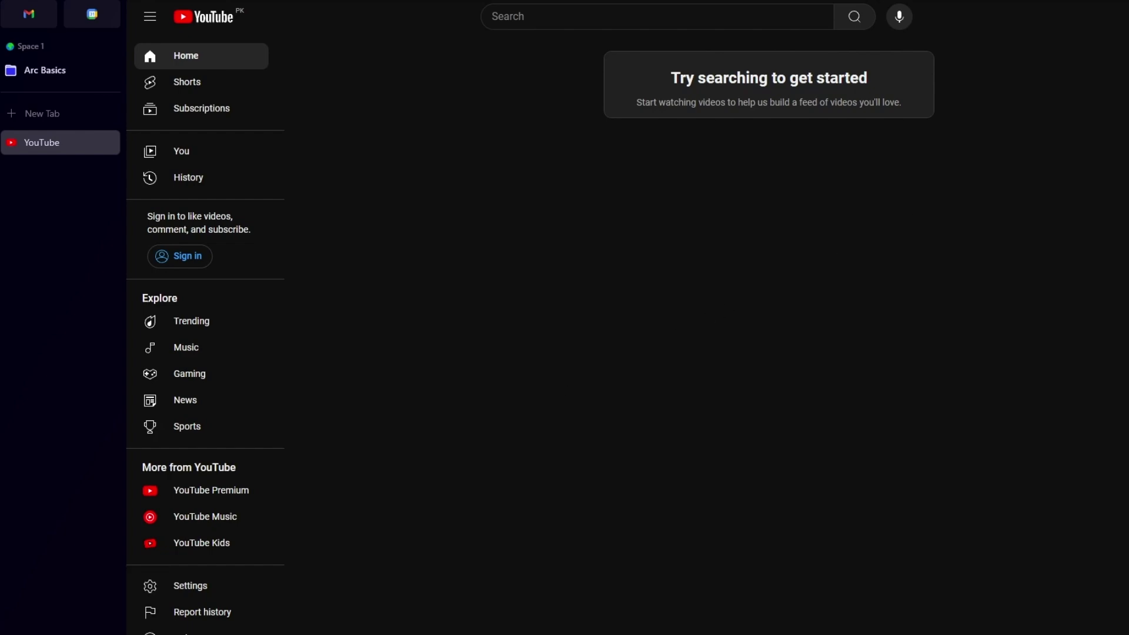
pyautogui.click(690, 1)
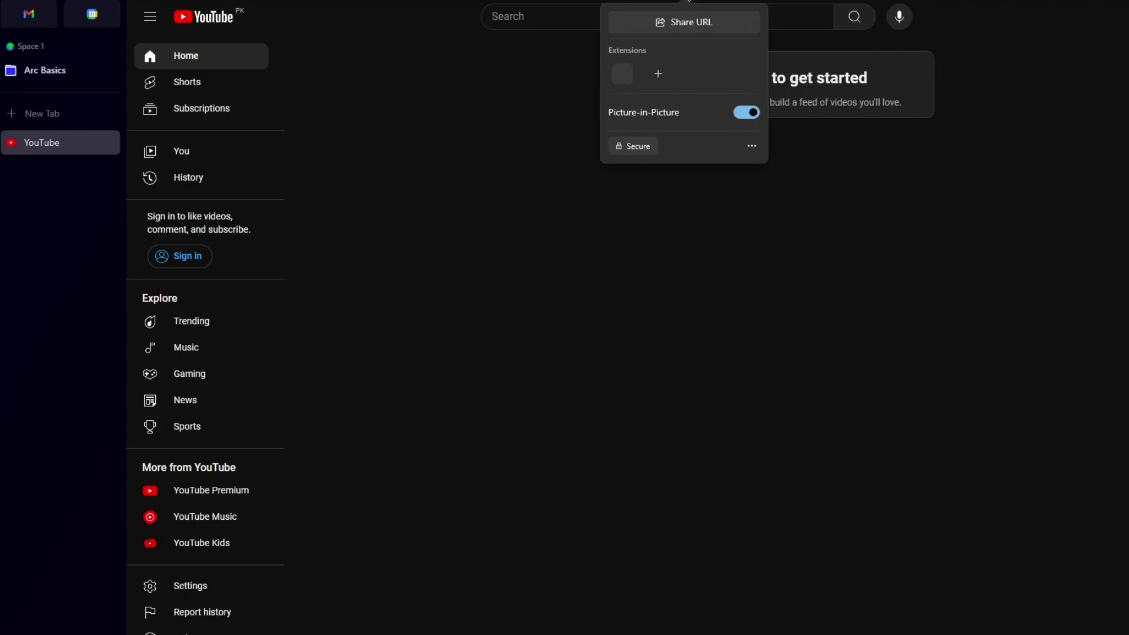
pyautogui.click(684, 22)
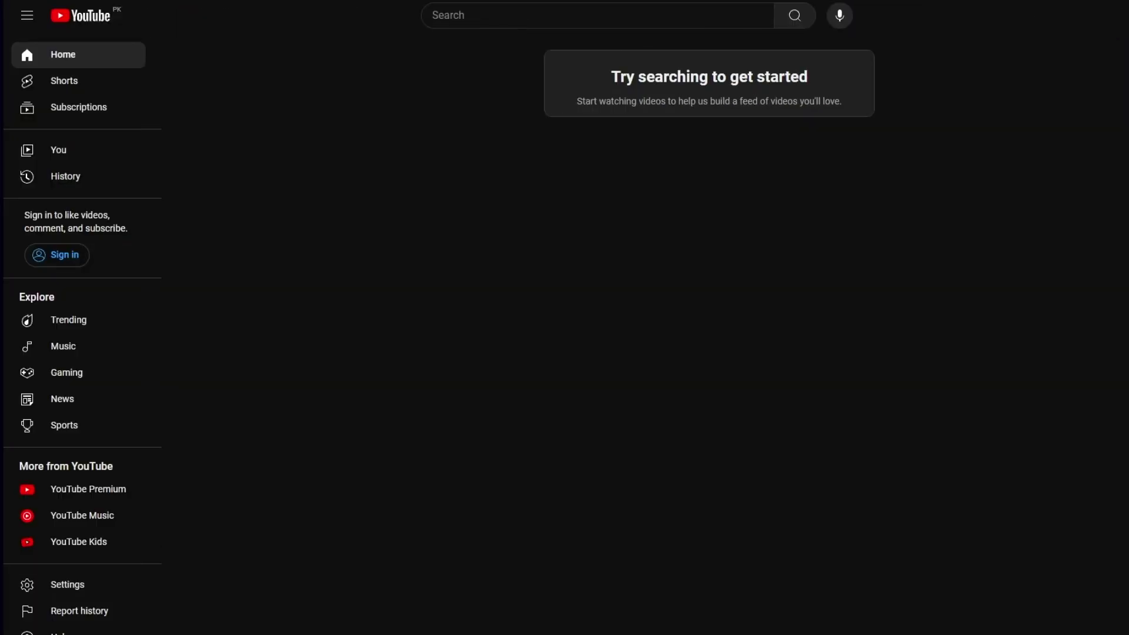
# Pin the sidebar and give Space 1 a dark blue theme colour with stronger intensity
pyautogui.hotkey('ctrl', 's')
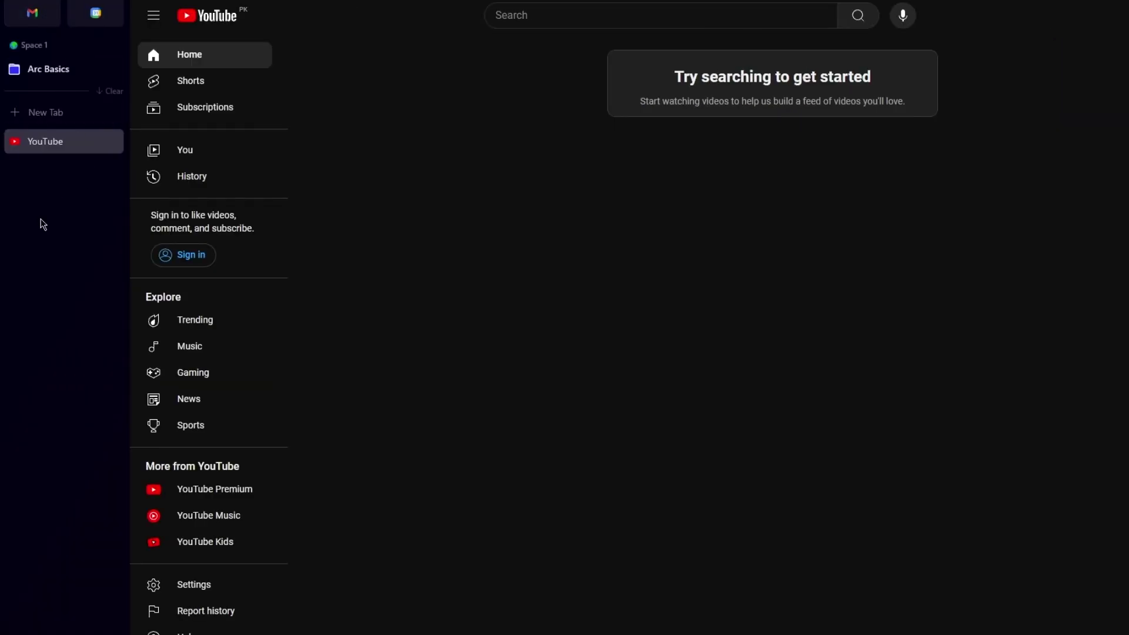
pyautogui.rightClick(20, 236)
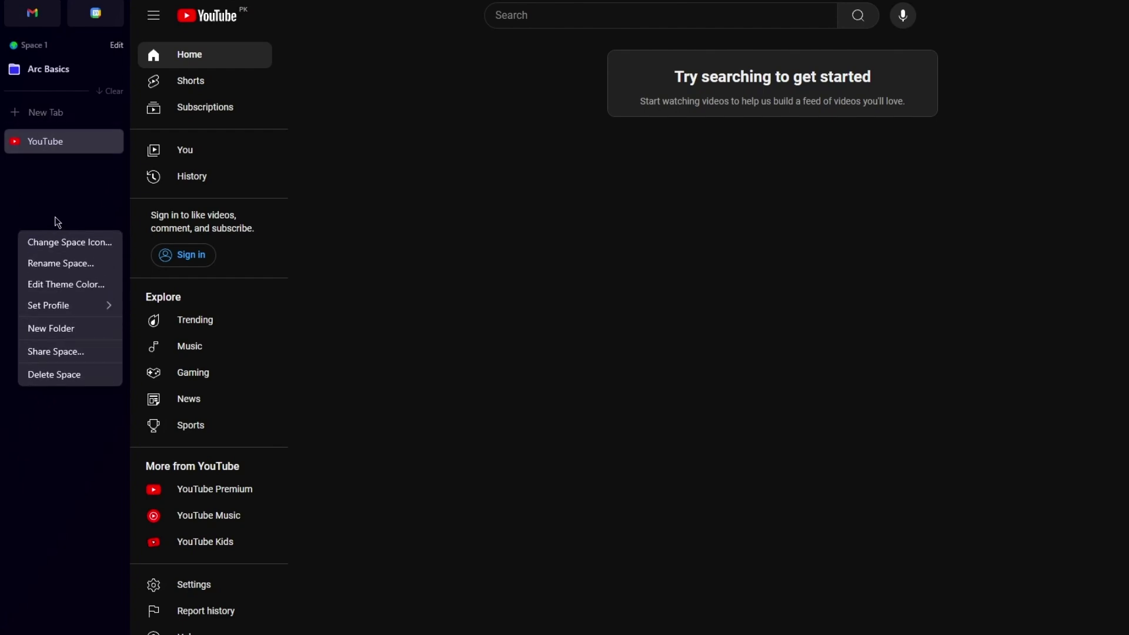
pyautogui.click(62, 284)
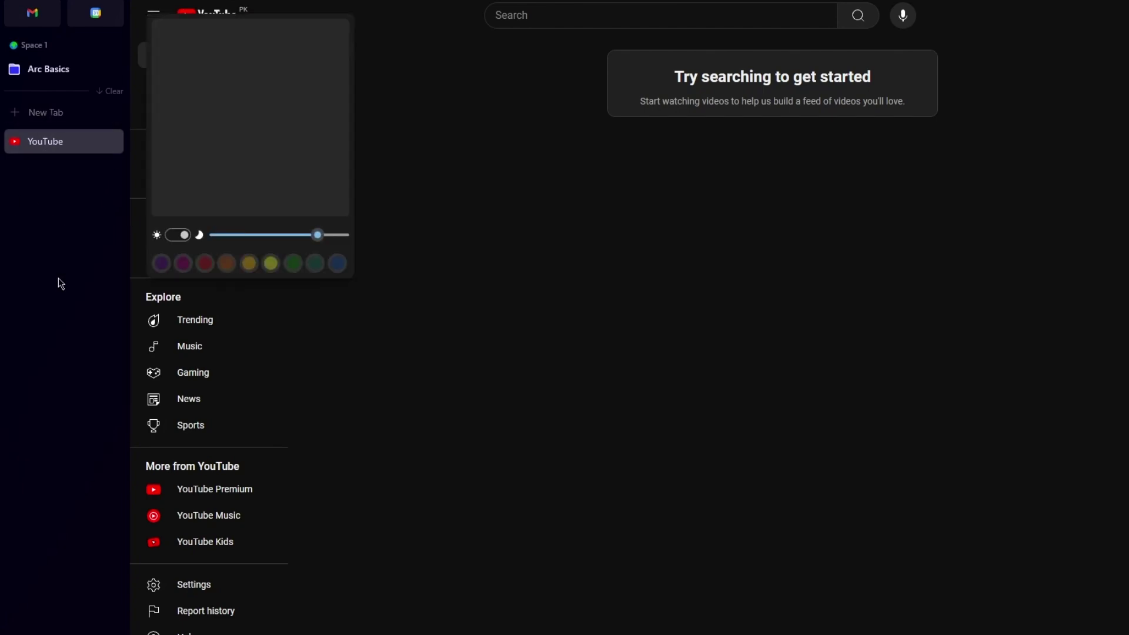
pyautogui.click(182, 238)
pyautogui.click(184, 241)
pyautogui.click(225, 269)
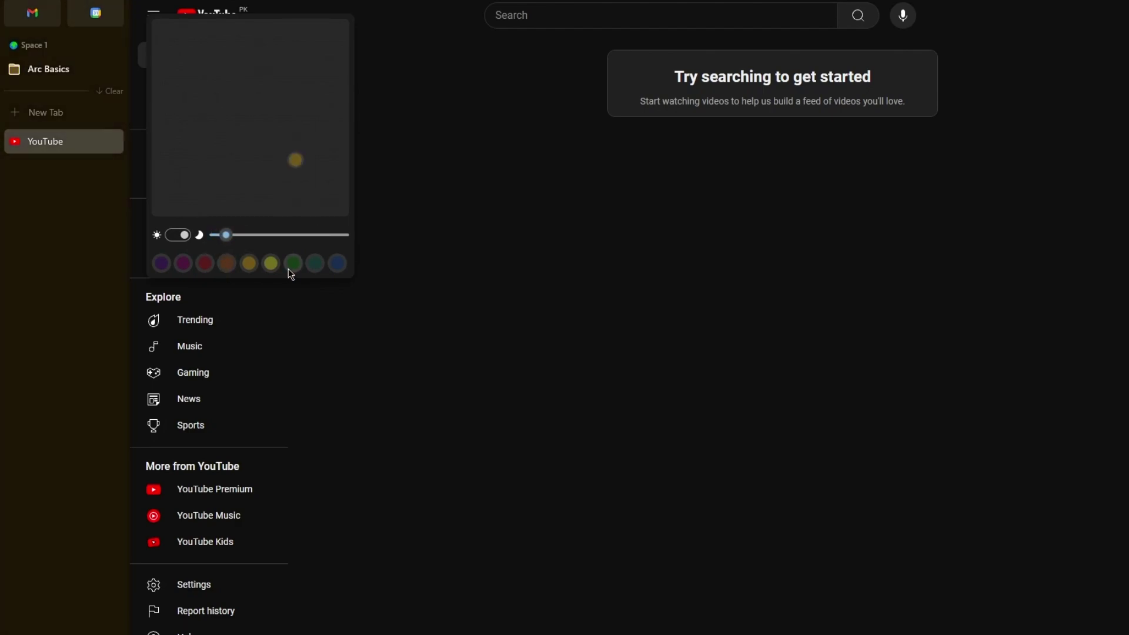
pyautogui.click(289, 270)
pyautogui.click(271, 269)
pyautogui.click(314, 265)
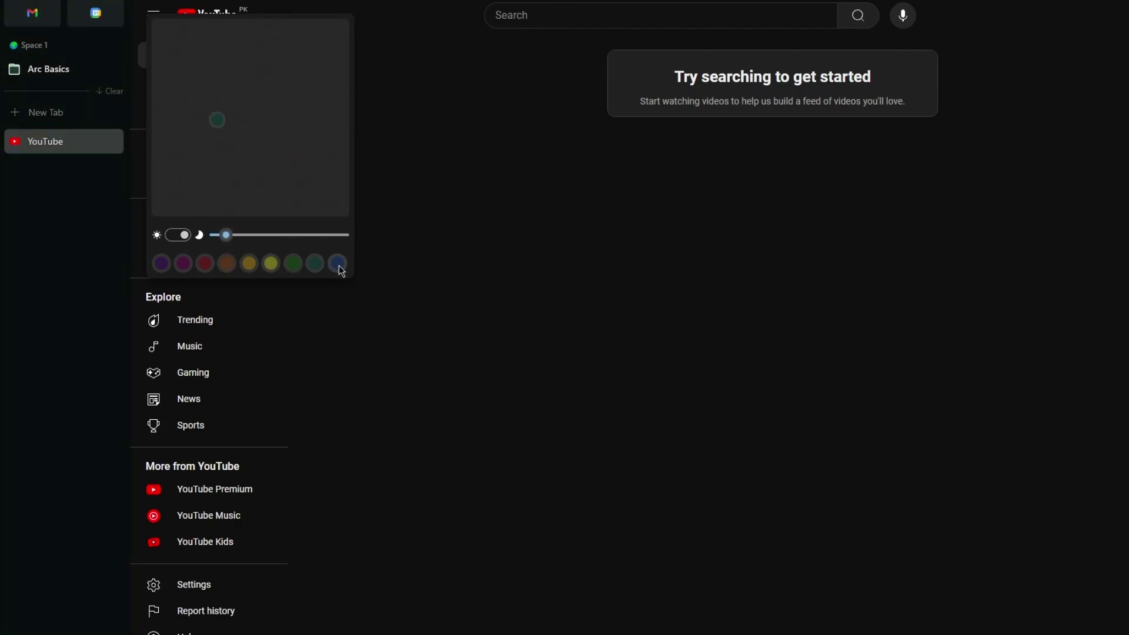
pyautogui.click(338, 265)
pyautogui.moveTo(226, 236); pyautogui.dragTo(248, 251)
pyautogui.click(71, 251)
# Set Space 1's icon to the star-struck emoji
pyautogui.rightClick(71, 251)
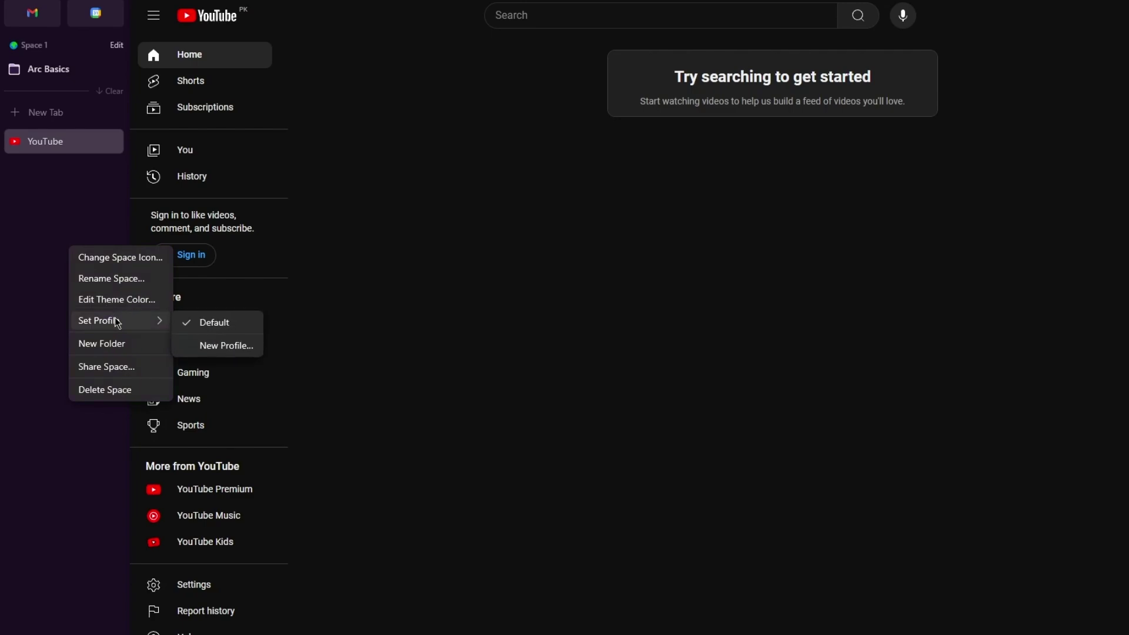
pyautogui.click(121, 266)
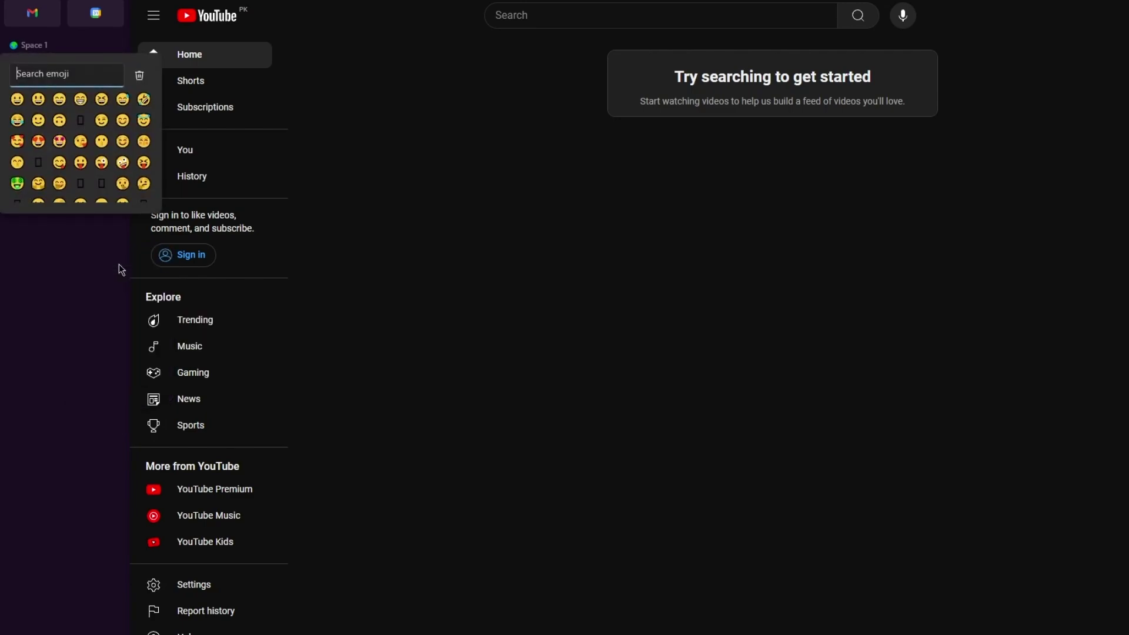
pyautogui.click(61, 144)
pyautogui.click(98, 284)
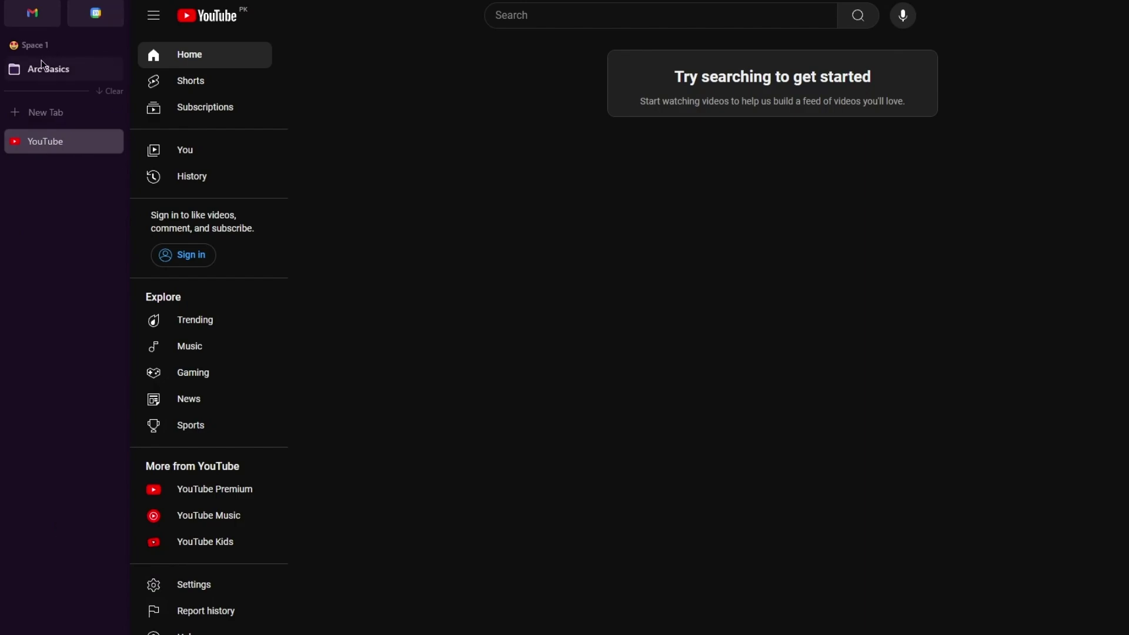
# Try dragging the Arc Basics folder down the sidebar, then bring up Arc's Settings
pyautogui.moveTo(43, 65); pyautogui.dragTo(30, 631)
pyautogui.click(15, 3)
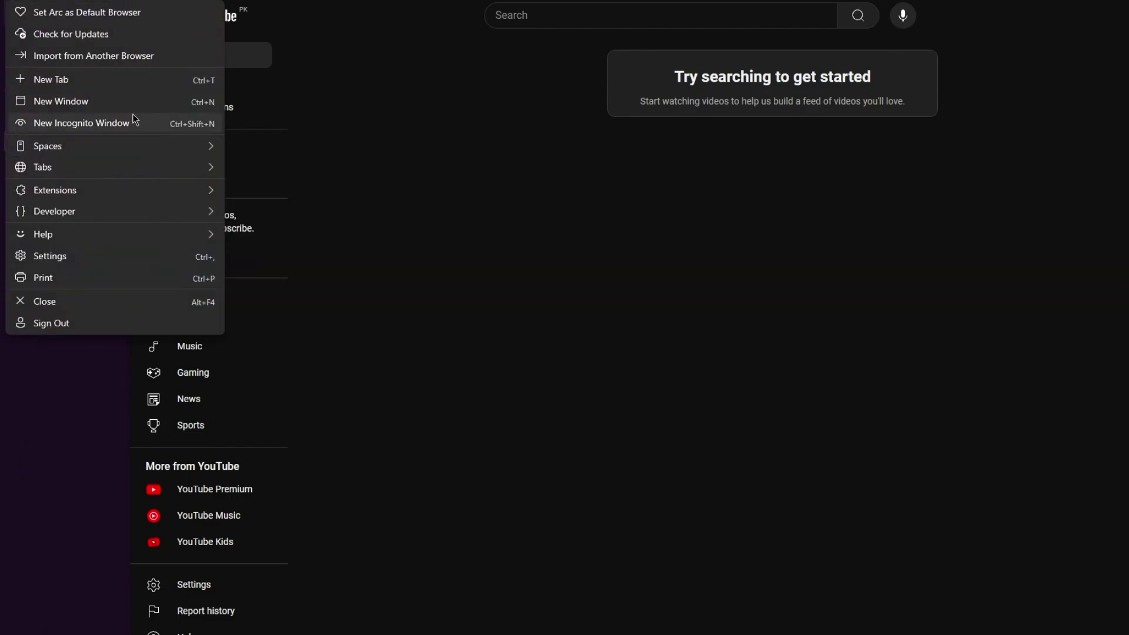
pyautogui.click(128, 256)
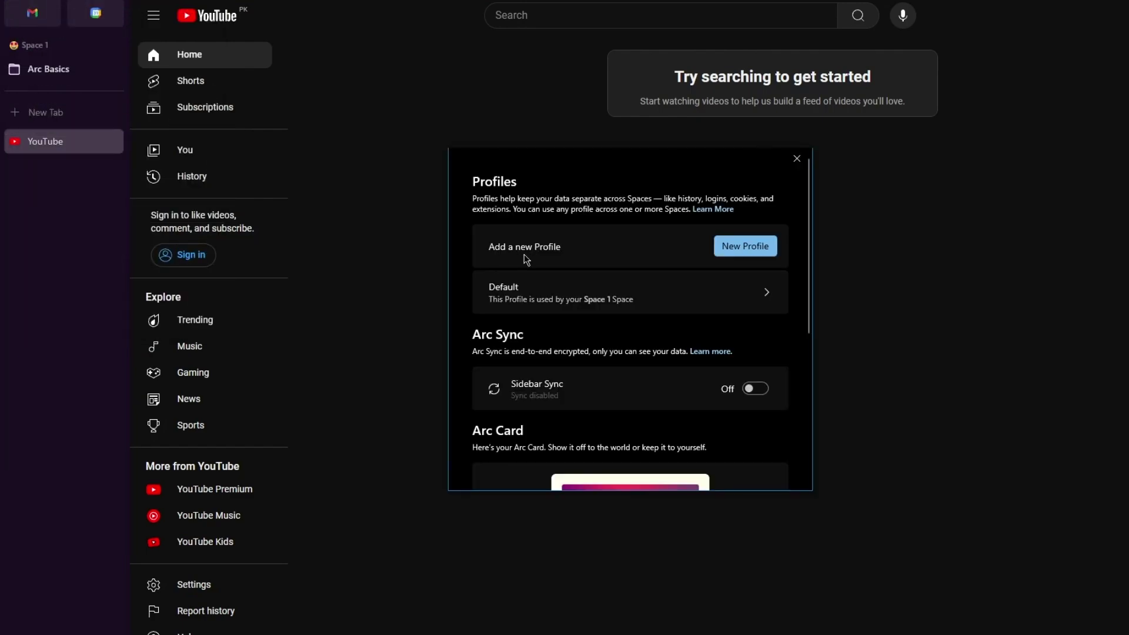
pyautogui.scroll(-1, 630, 314)
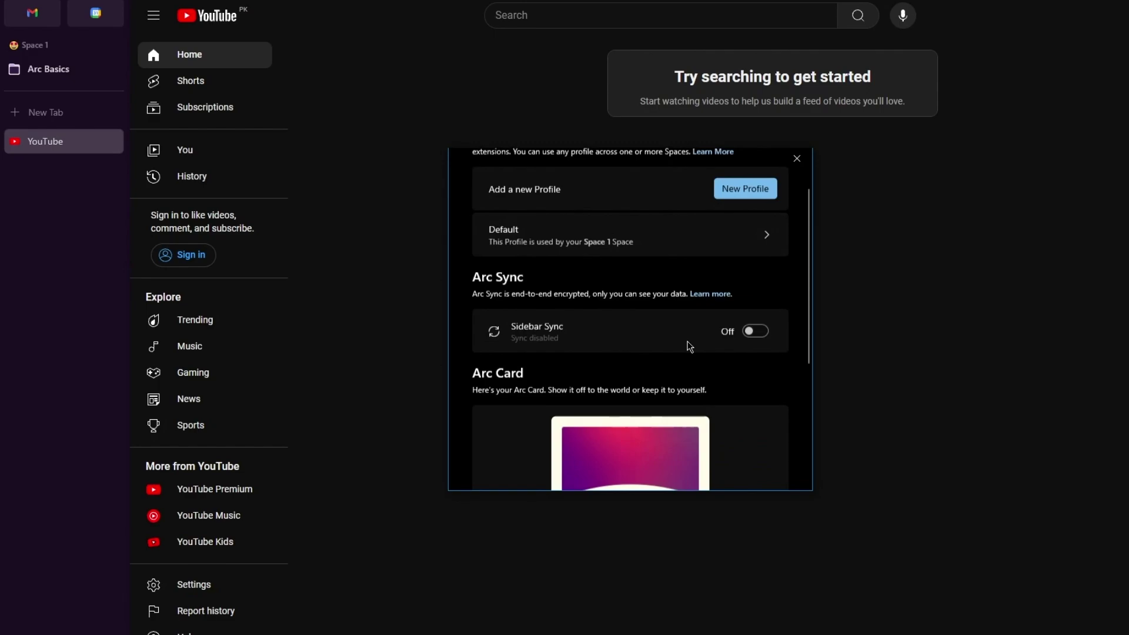
pyautogui.scroll(-4, 688, 345)
pyautogui.scroll(5, 688, 345)
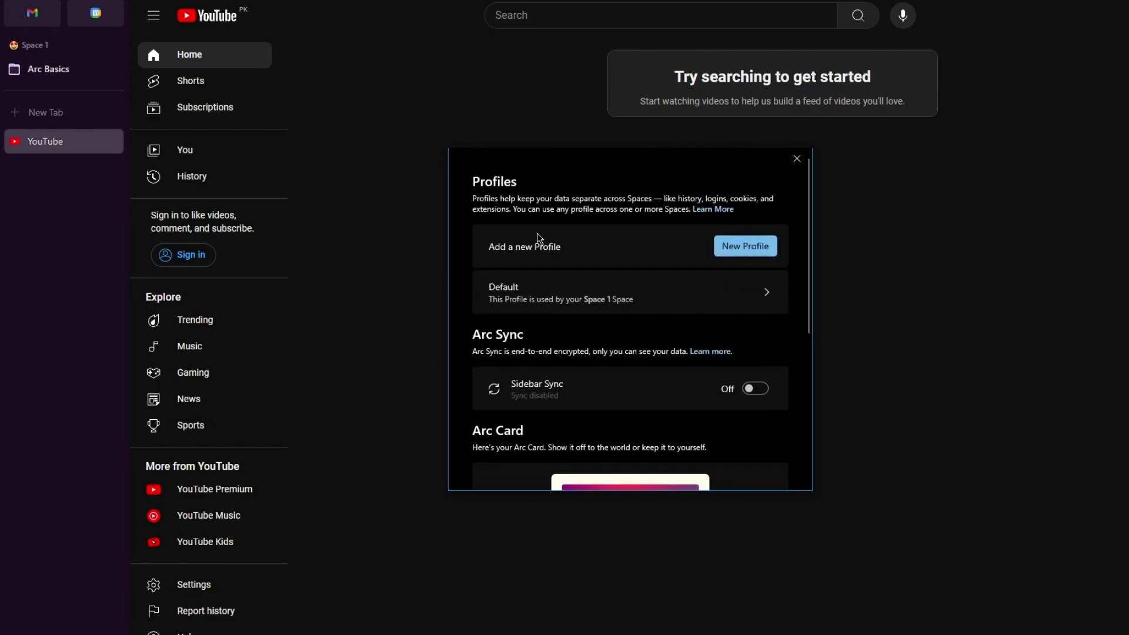
# Keep Google as the Default profile's search engine and go to Advanced Search Settings
pyautogui.click(738, 292)
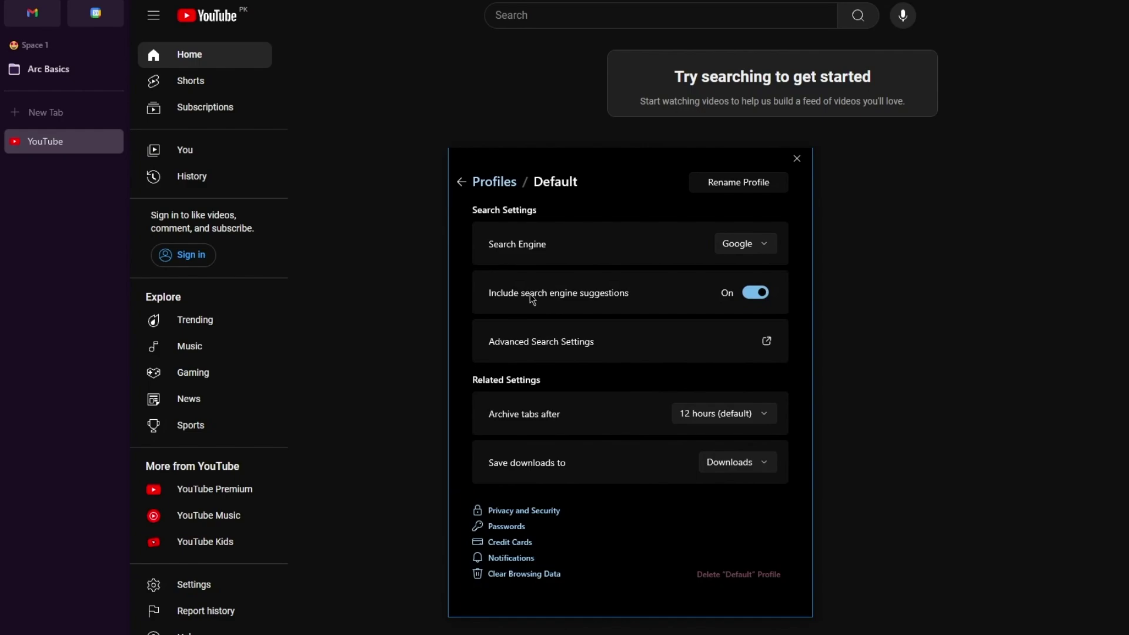
pyautogui.click(732, 253)
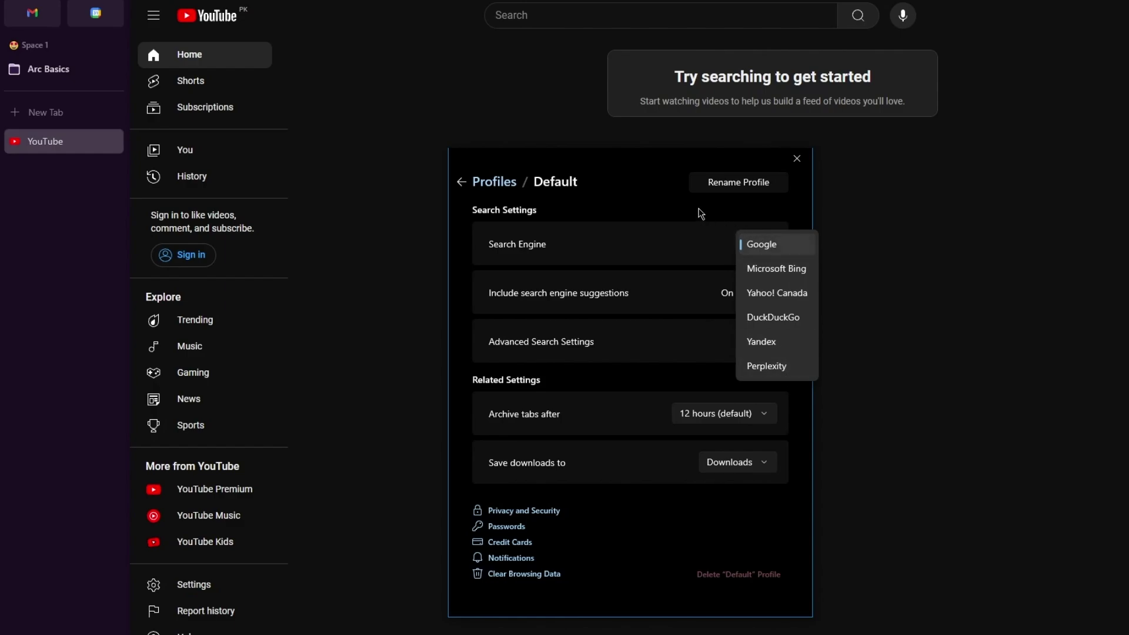
pyautogui.click(702, 214)
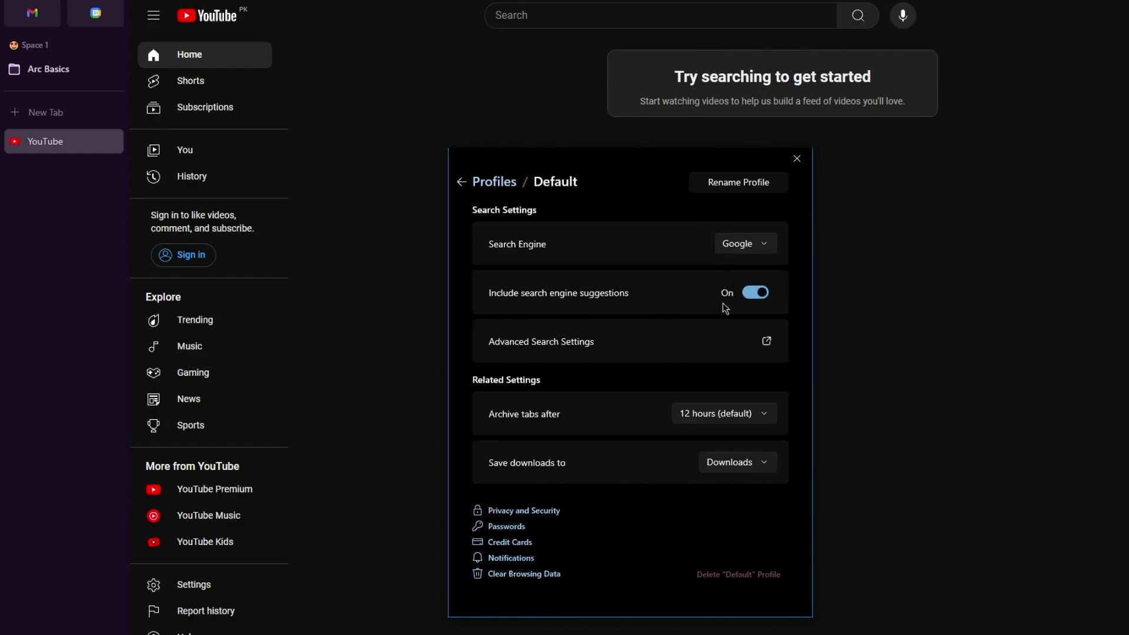
pyautogui.click(767, 343)
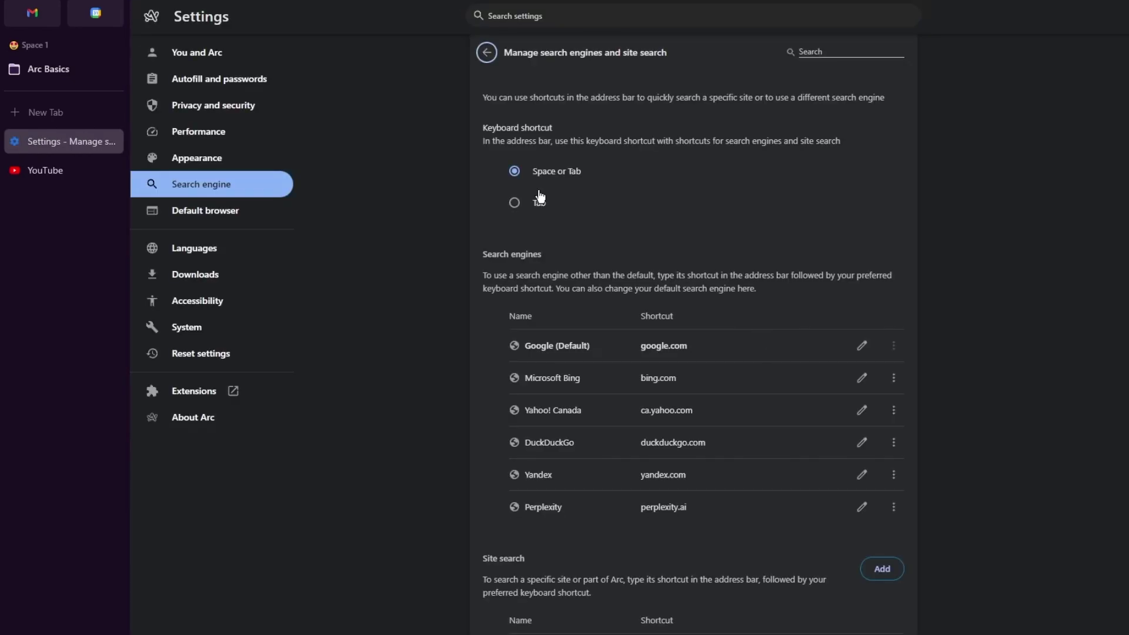
# Browse the You and Arc, Autofill, Privacy, Performance and Appearance settings sections
pyautogui.click(182, 54)
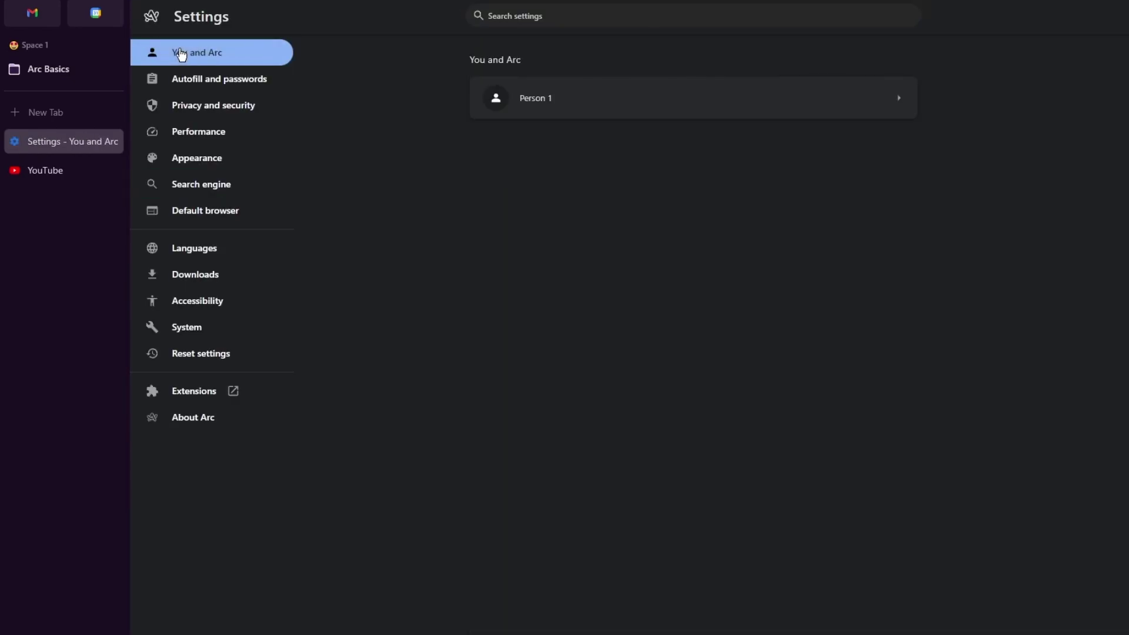
pyautogui.click(229, 80)
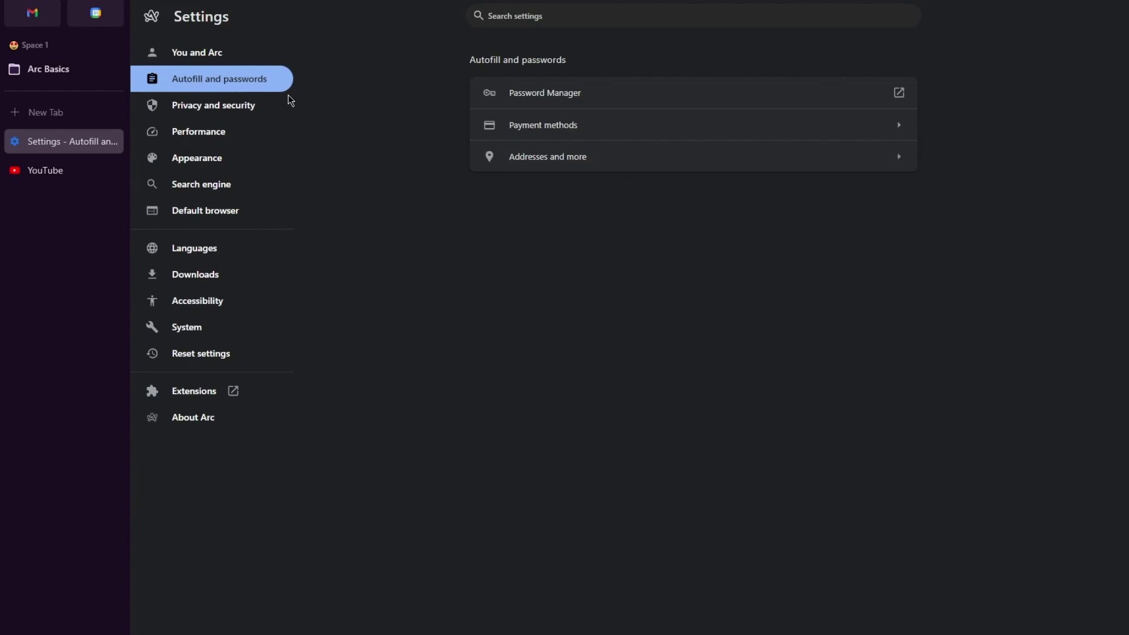
pyautogui.click(264, 105)
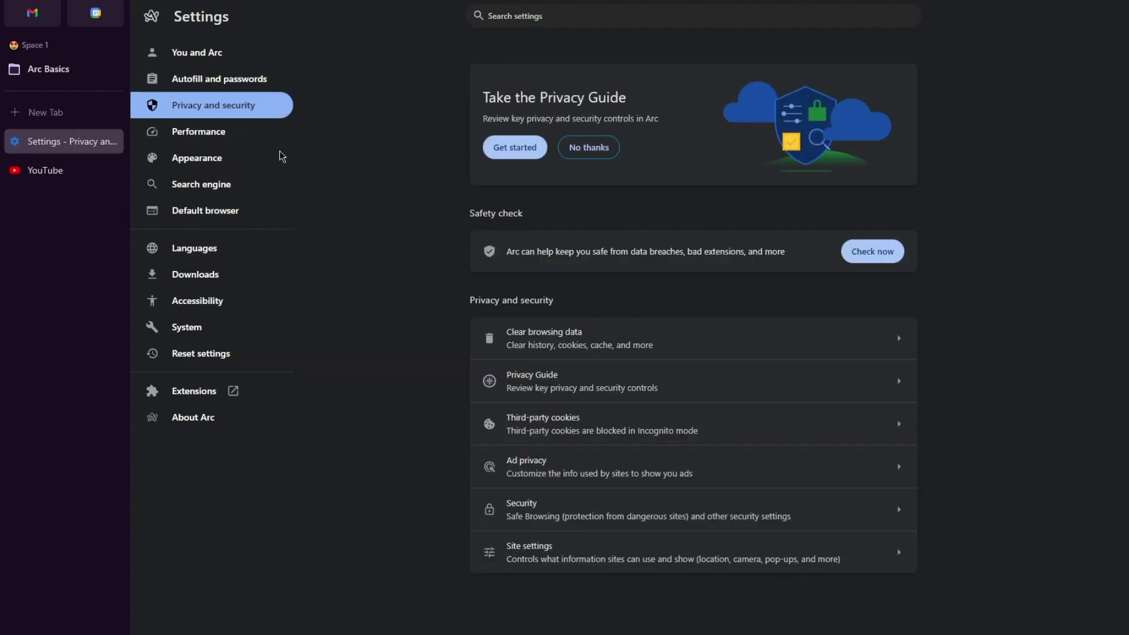
pyautogui.click(247, 140)
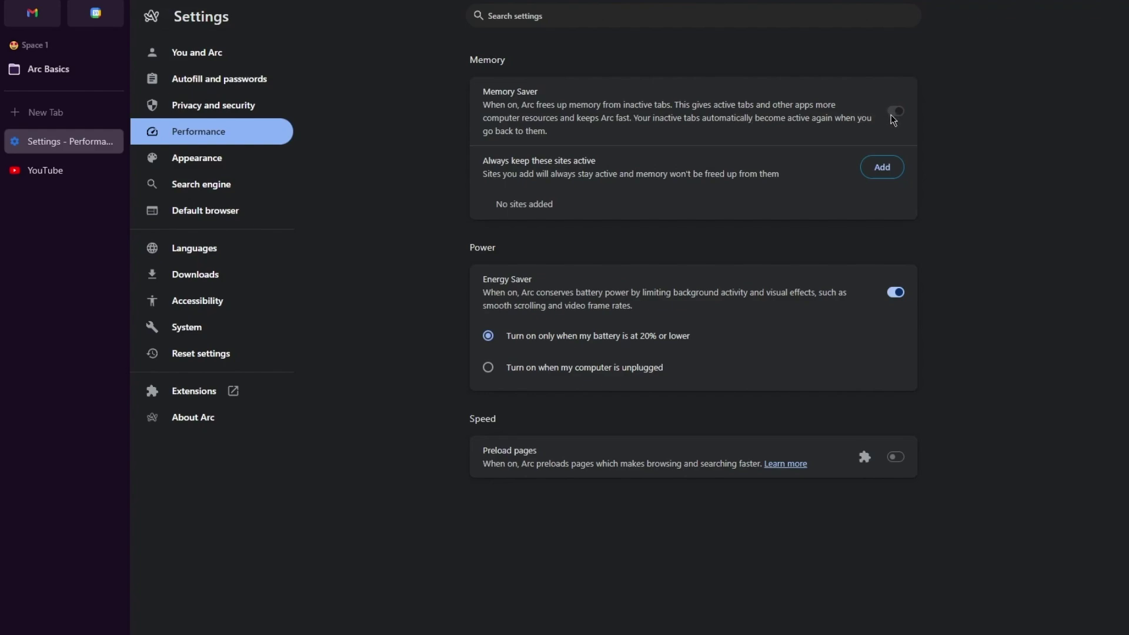
pyautogui.click(197, 160)
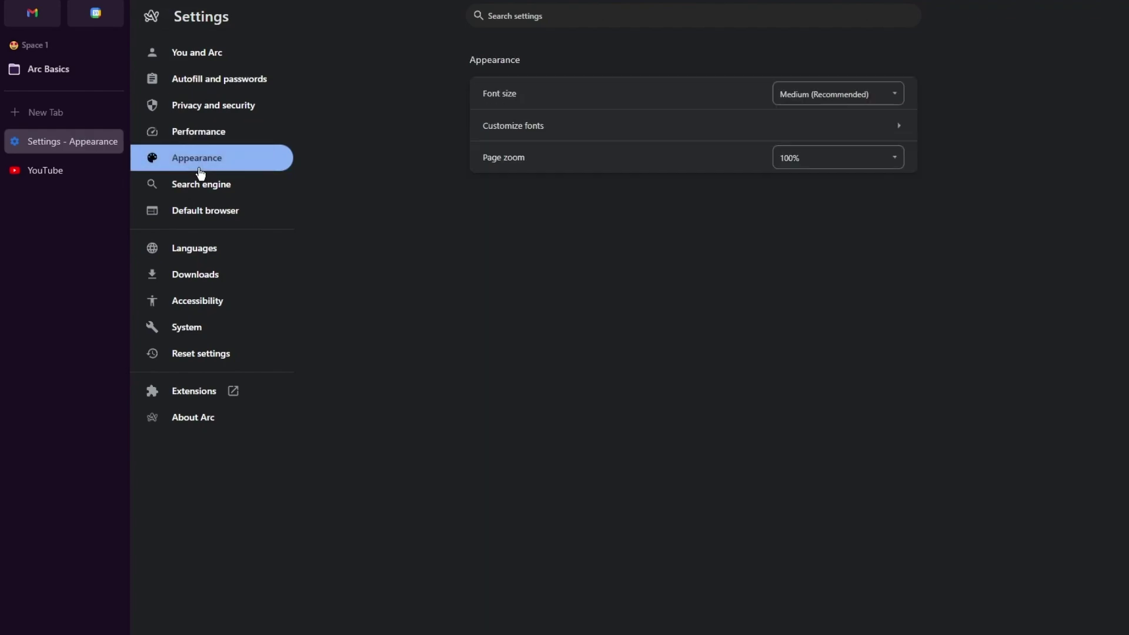
# Set font size to Very small, standard font to Book Antiqua and serif font to Symbol
pyautogui.click(809, 101)
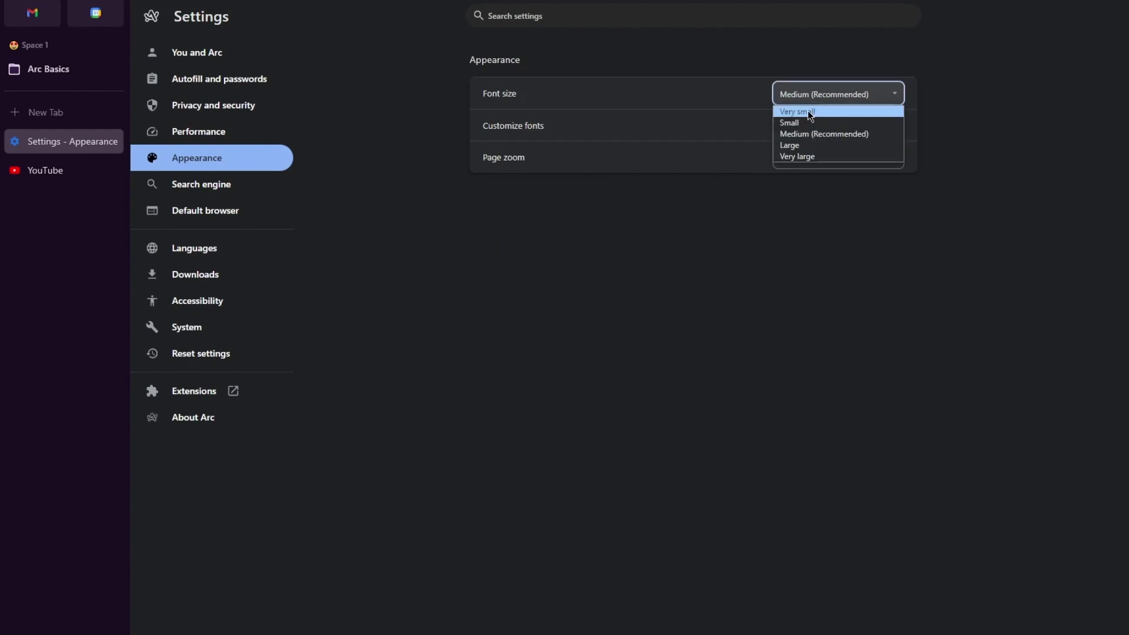
pyautogui.click(810, 112)
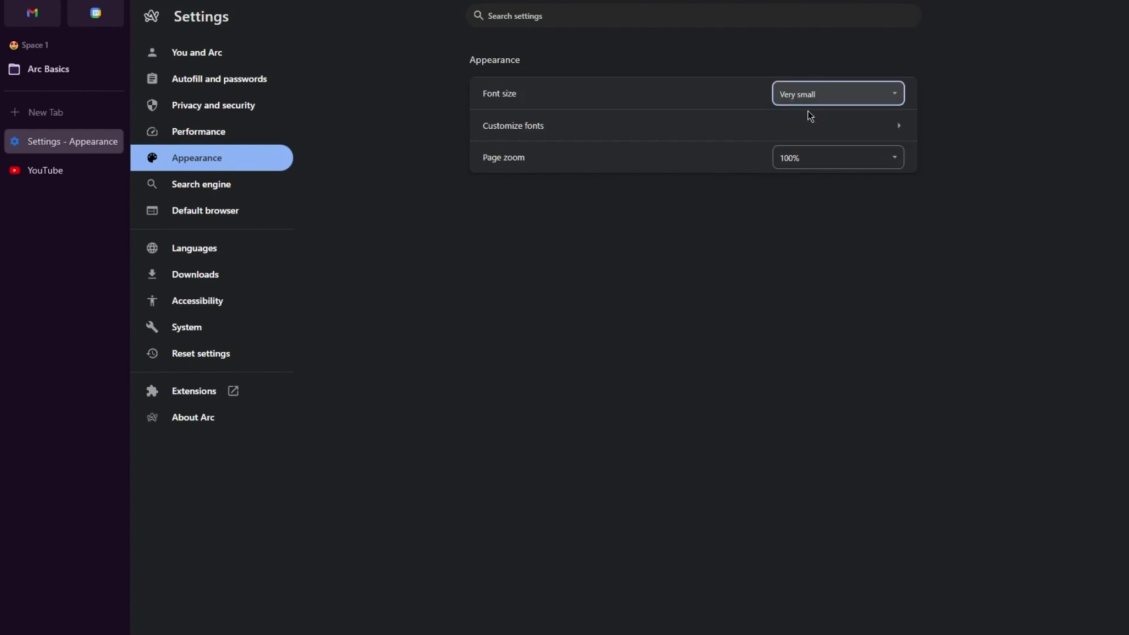
pyautogui.click(836, 142)
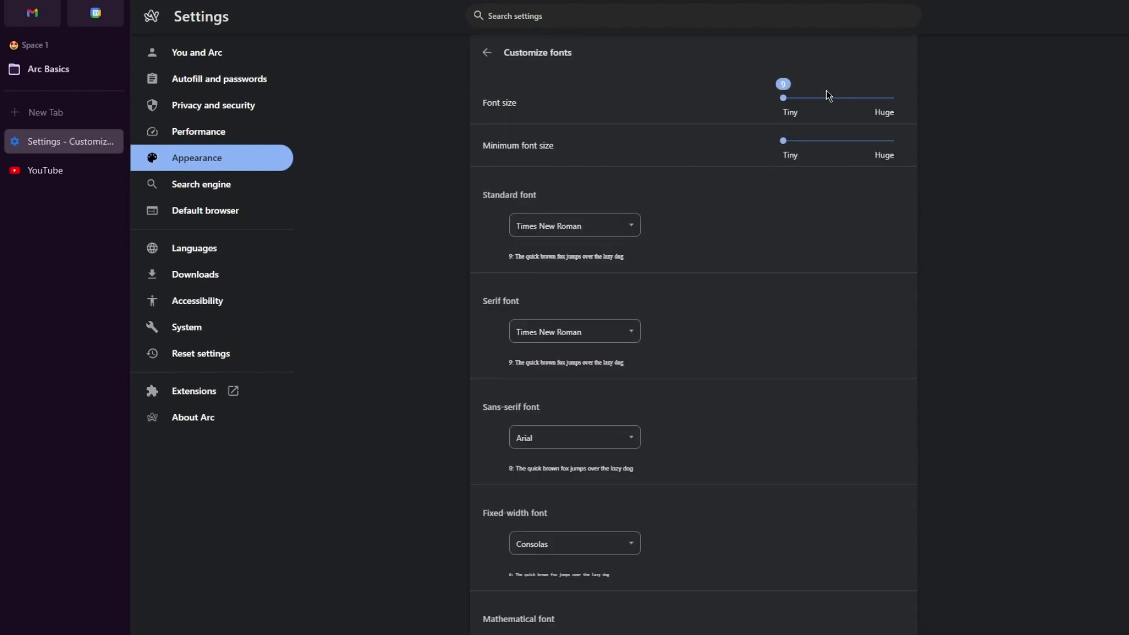
pyautogui.click(623, 226)
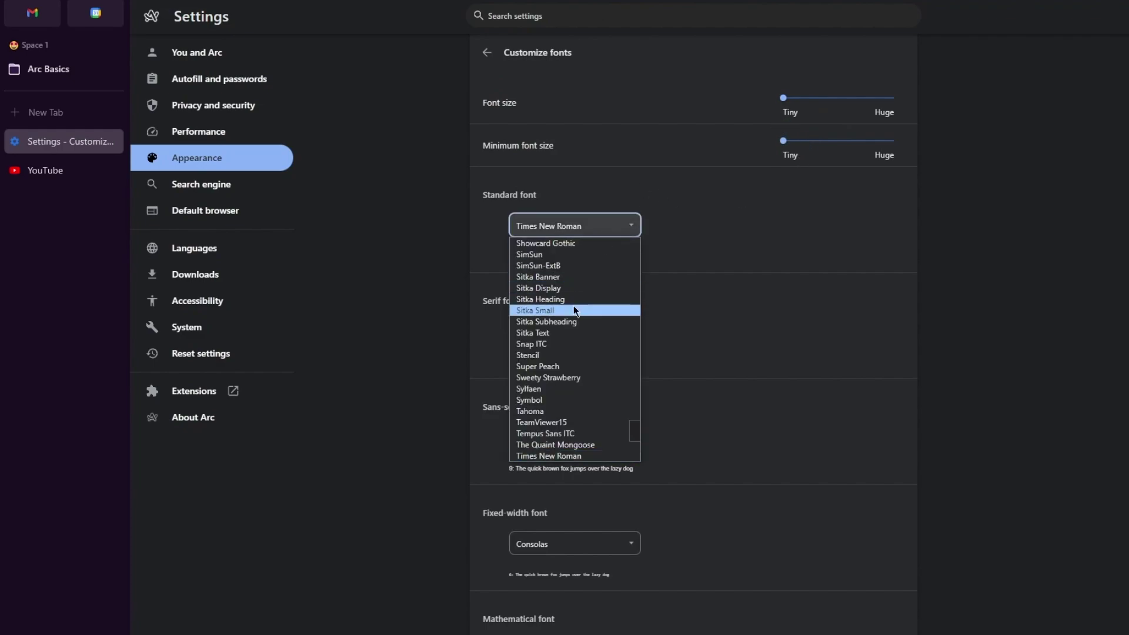
pyautogui.scroll(15, 575, 311)
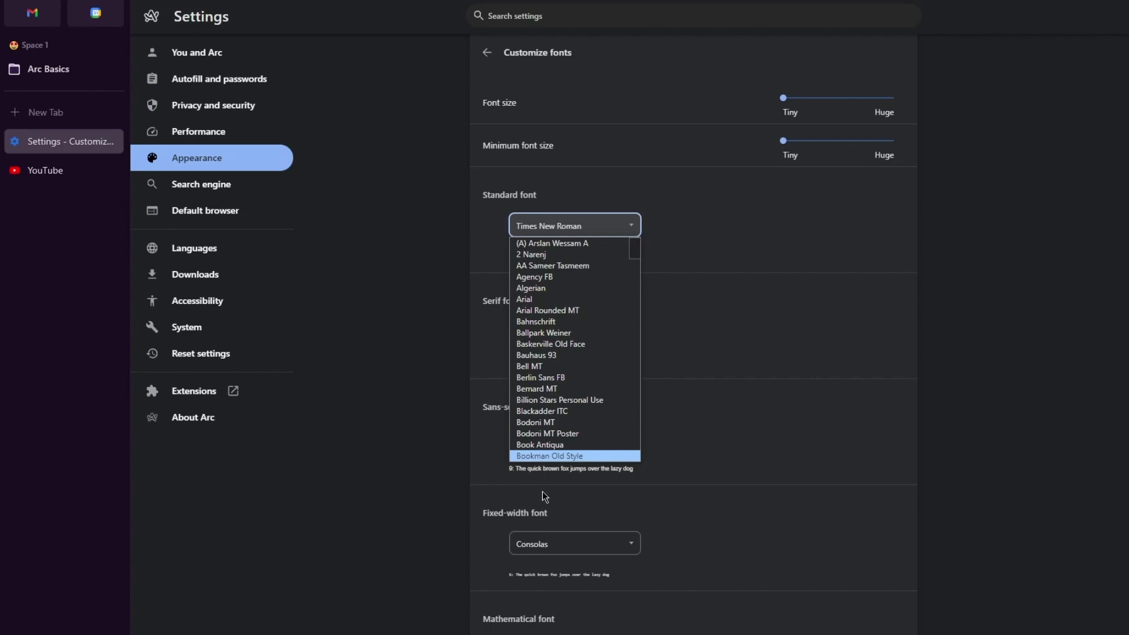
pyautogui.click(540, 445)
pyautogui.click(574, 331)
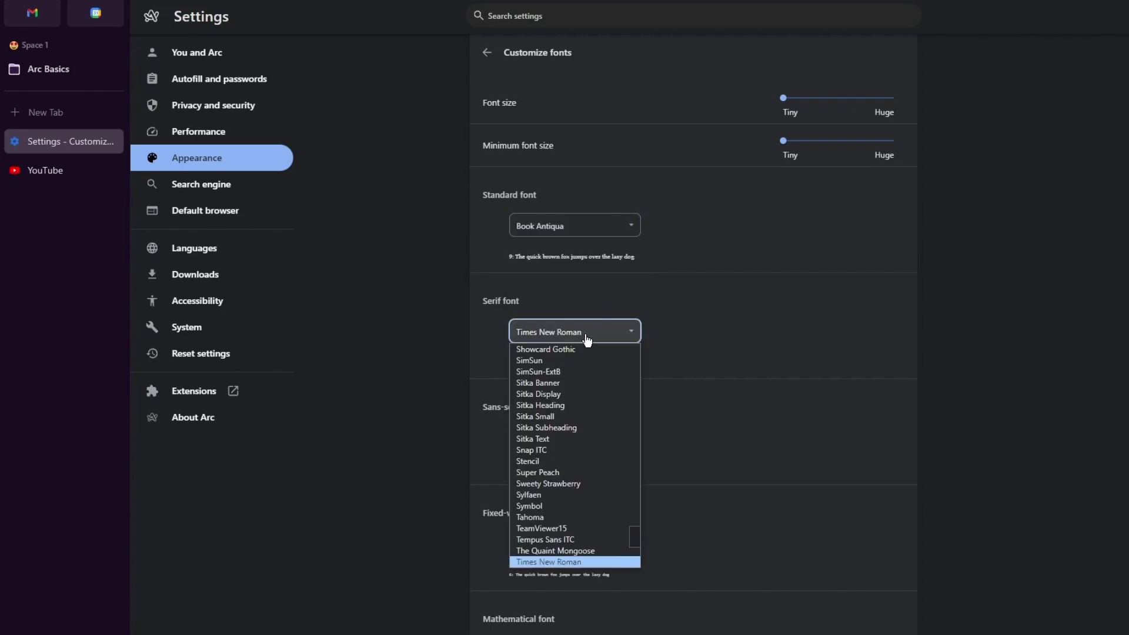
pyautogui.click(563, 507)
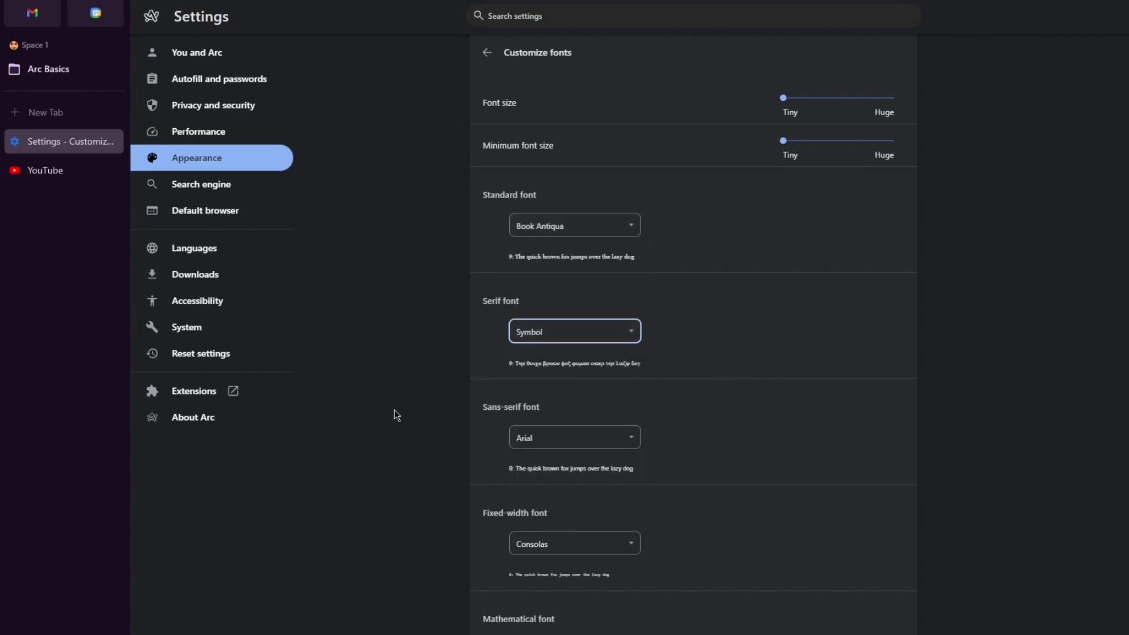
# Browse the Search engine, Default browser, Languages and Downloads sections, ending on Accessibility
pyautogui.click(203, 186)
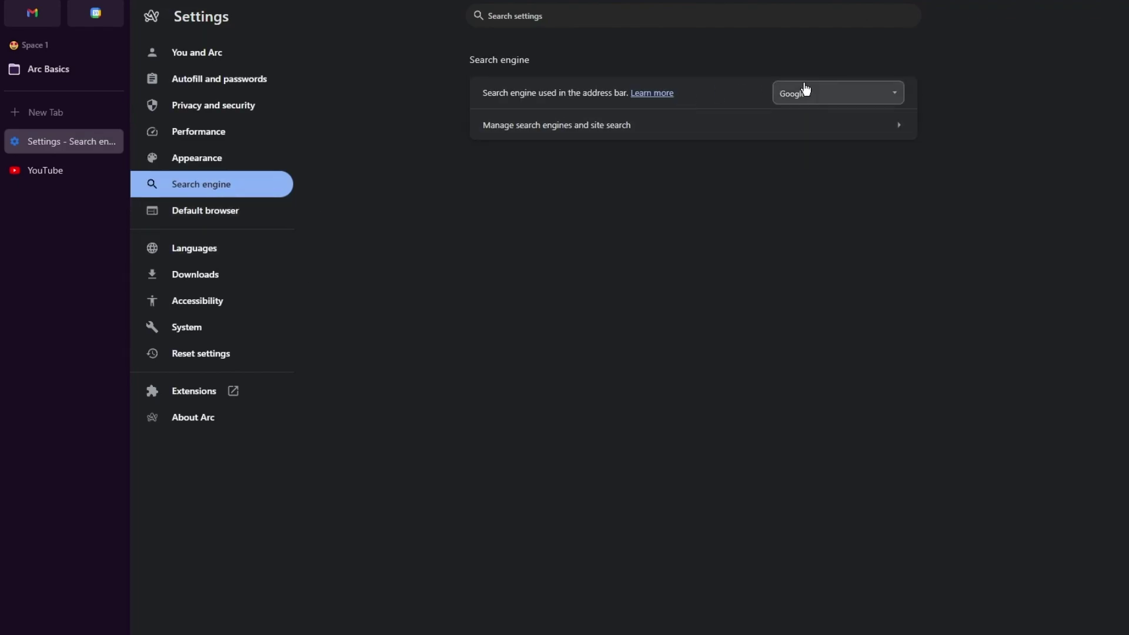
pyautogui.click(215, 217)
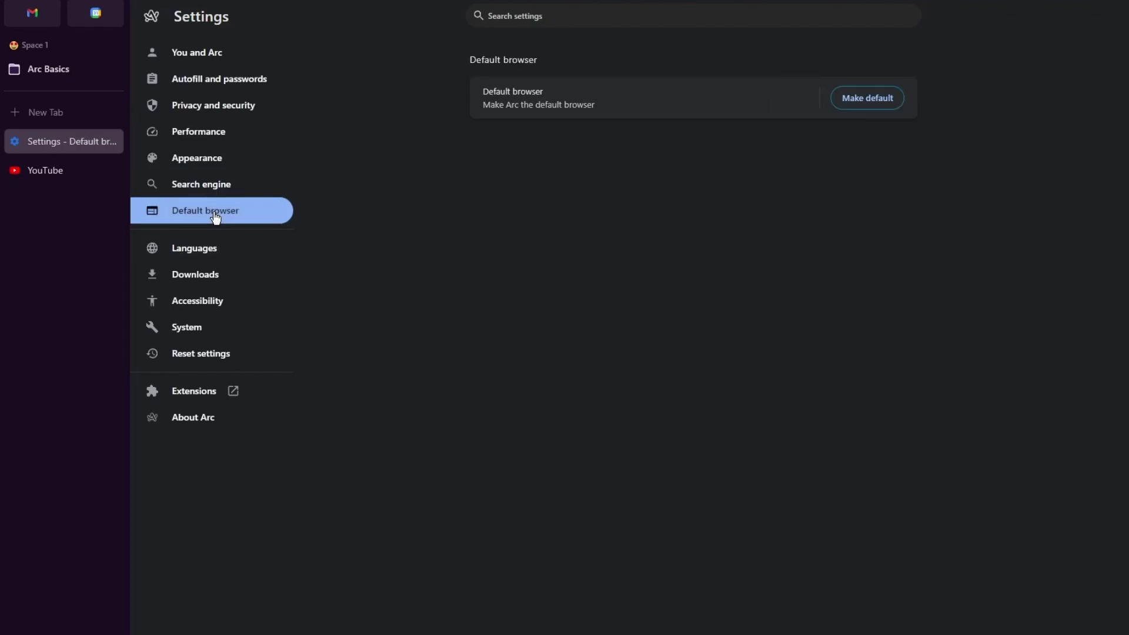
pyautogui.click(200, 247)
pyautogui.click(215, 213)
pyautogui.click(240, 274)
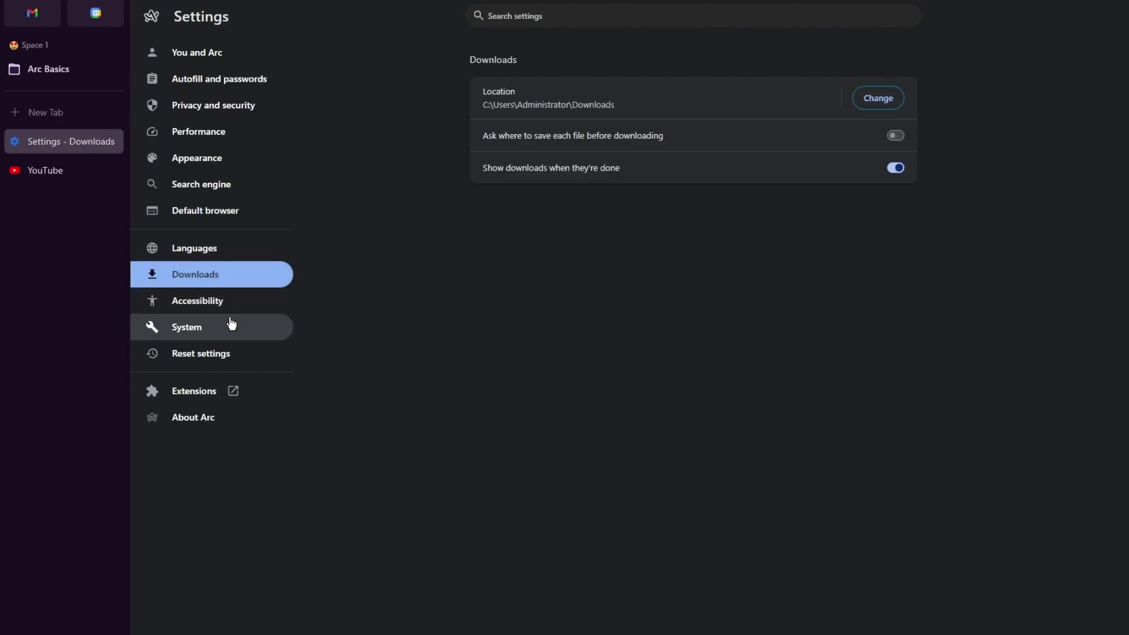
pyautogui.click(235, 306)
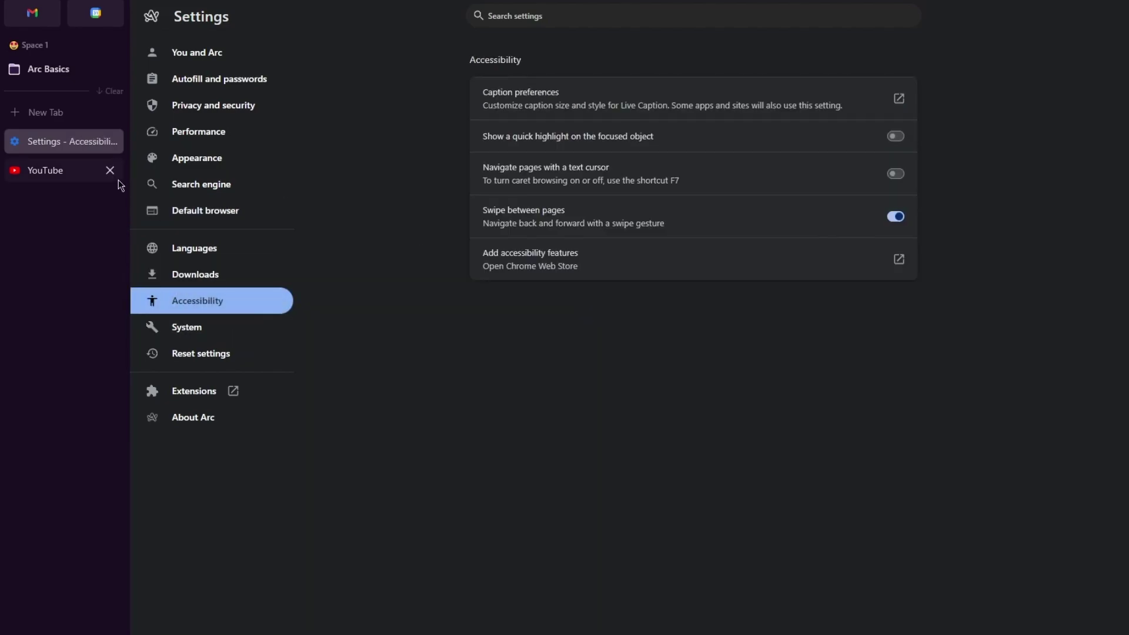
# Select Extensions in the Settings sidebar to list the installed extensions
pyautogui.click(207, 392)
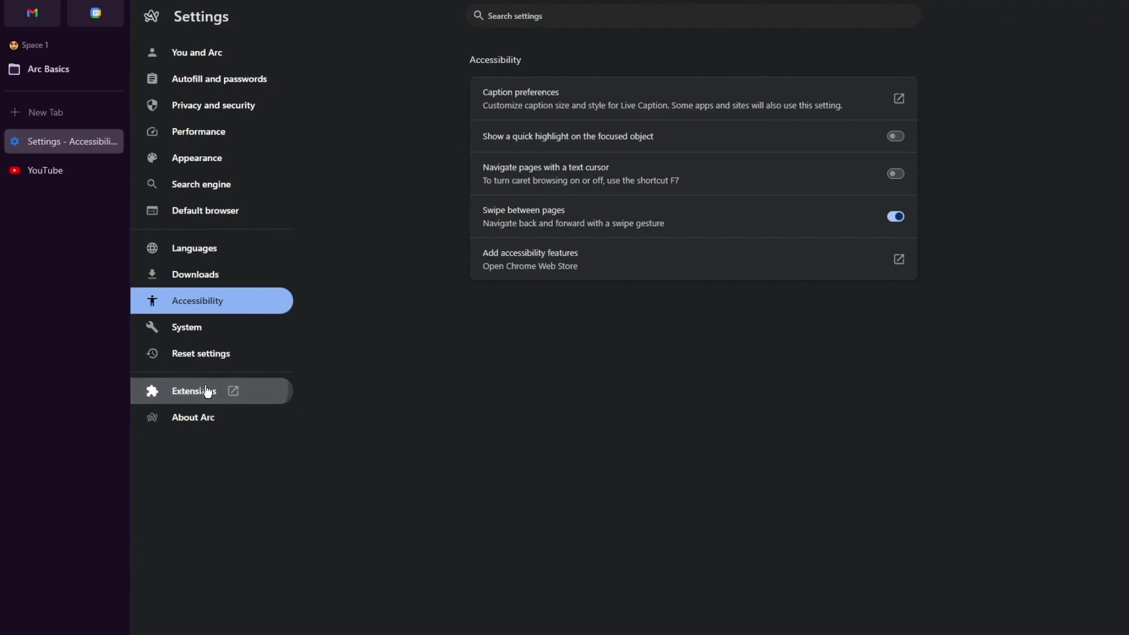